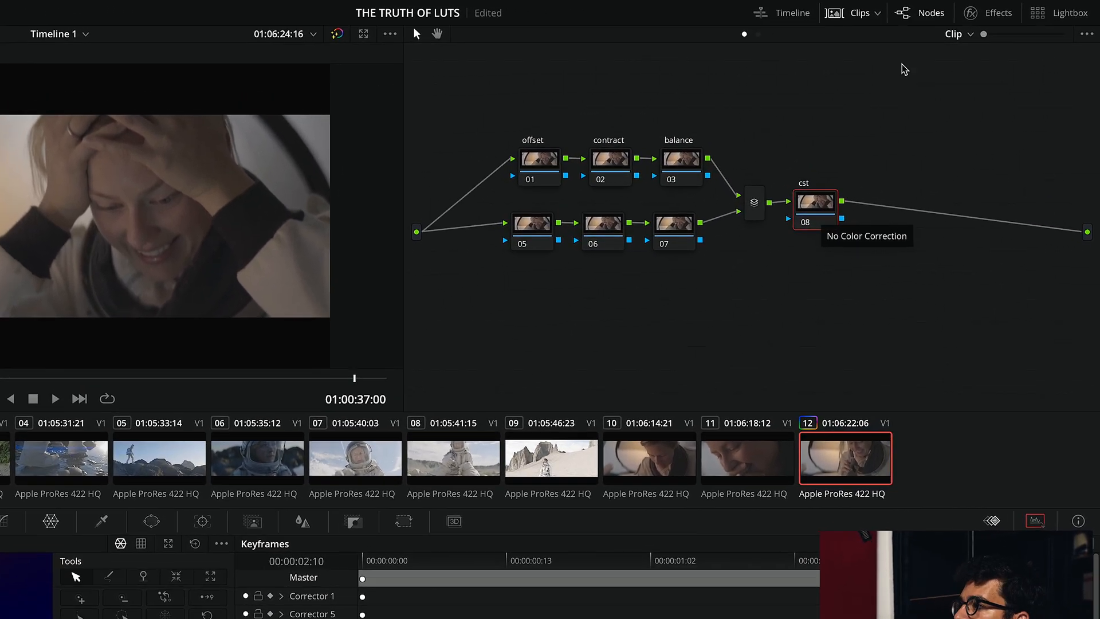
# Apply a Color Space Transform to the cst node with input color space Panasonic V-Gamut and input gamma Panasonic V-Log.
pyautogui.click(990, 14)
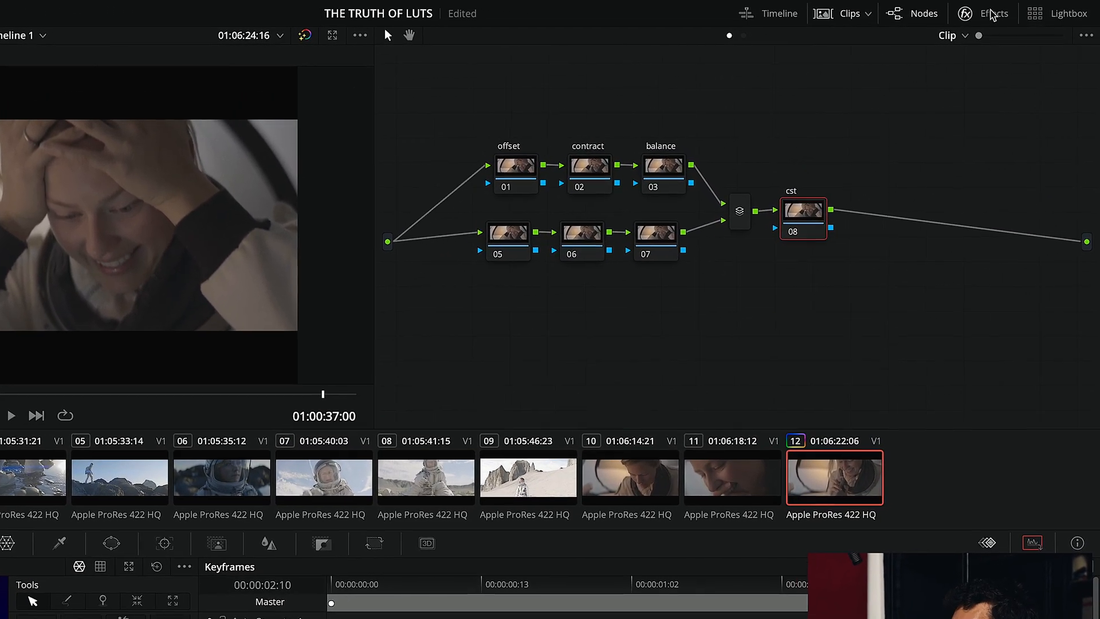
pyautogui.moveTo(882, 91); pyautogui.dragTo(725, 212)
pyautogui.click(955, 111)
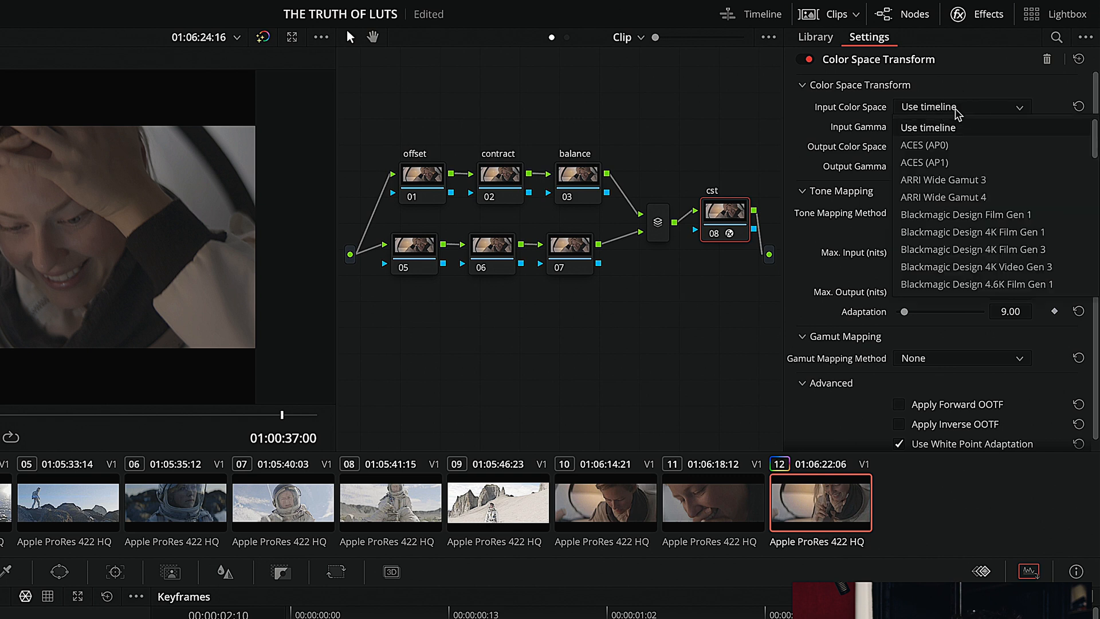
pyautogui.press('p')
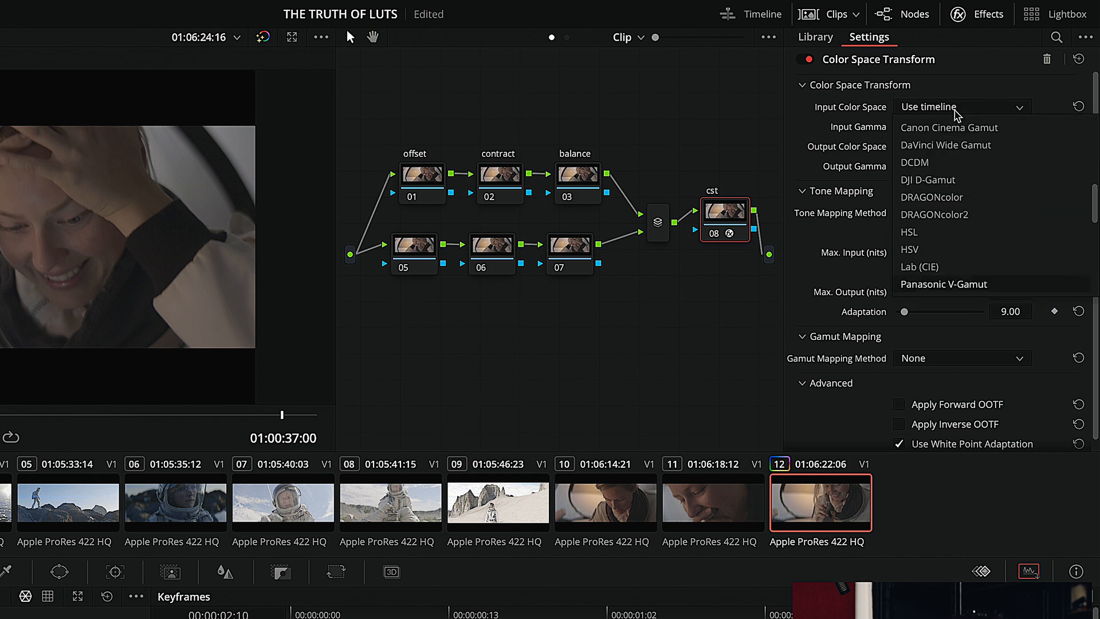
pyautogui.click(962, 285)
pyautogui.click(960, 127)
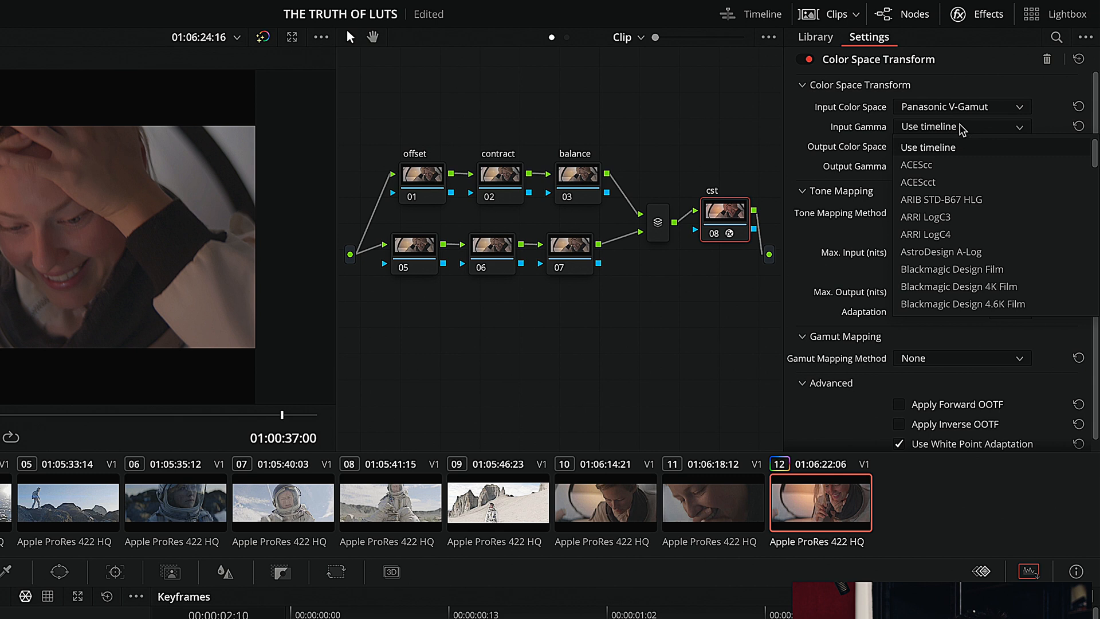
pyautogui.press('p')
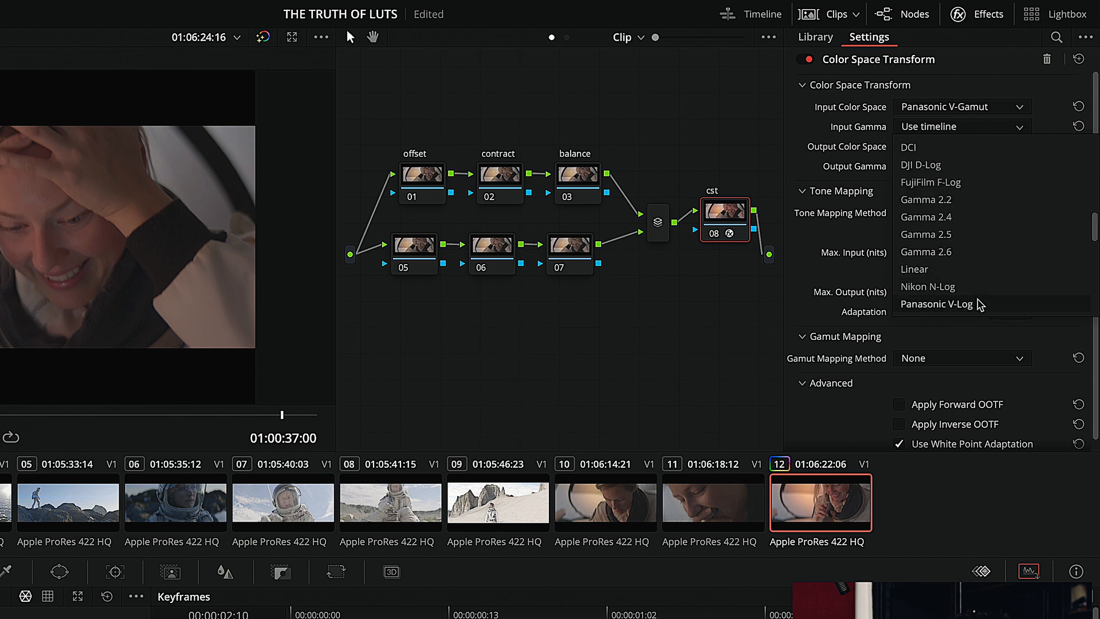
pyautogui.click(974, 302)
# Set the transform's output color space to Rec.709 and its output gamma to Gamma 2.4.
pyautogui.click(930, 147)
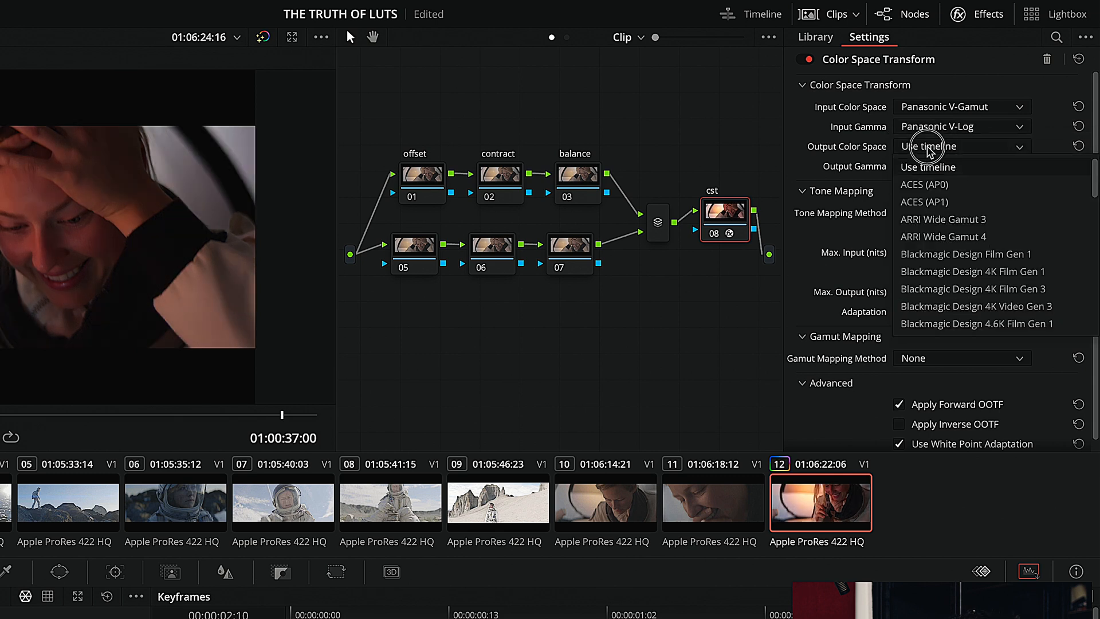
pyautogui.press('r')
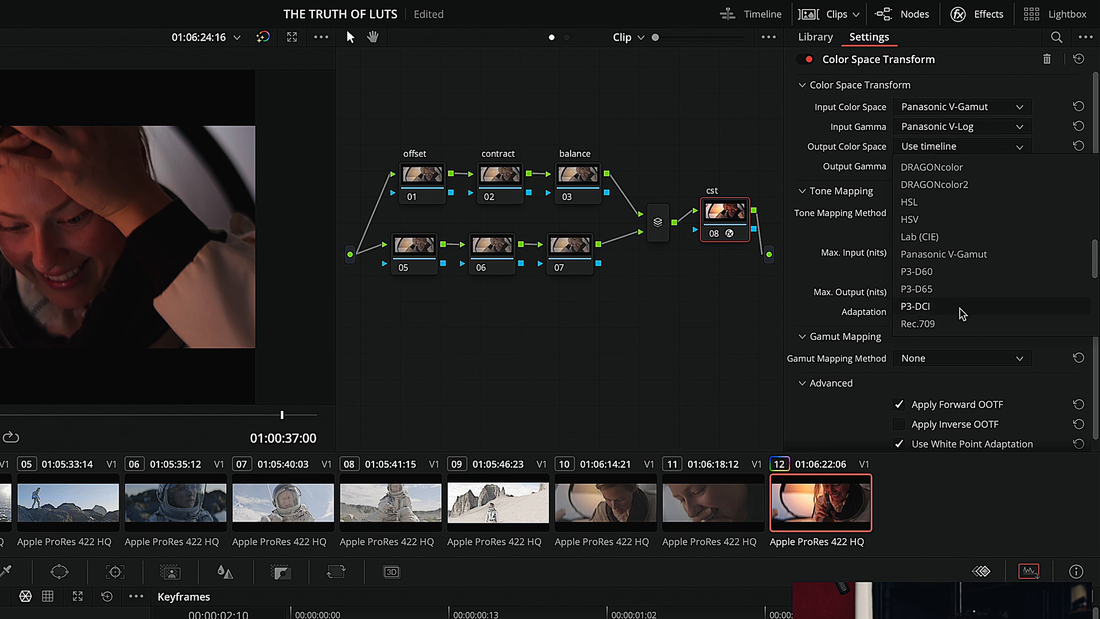
pyautogui.click(962, 322)
pyautogui.click(962, 166)
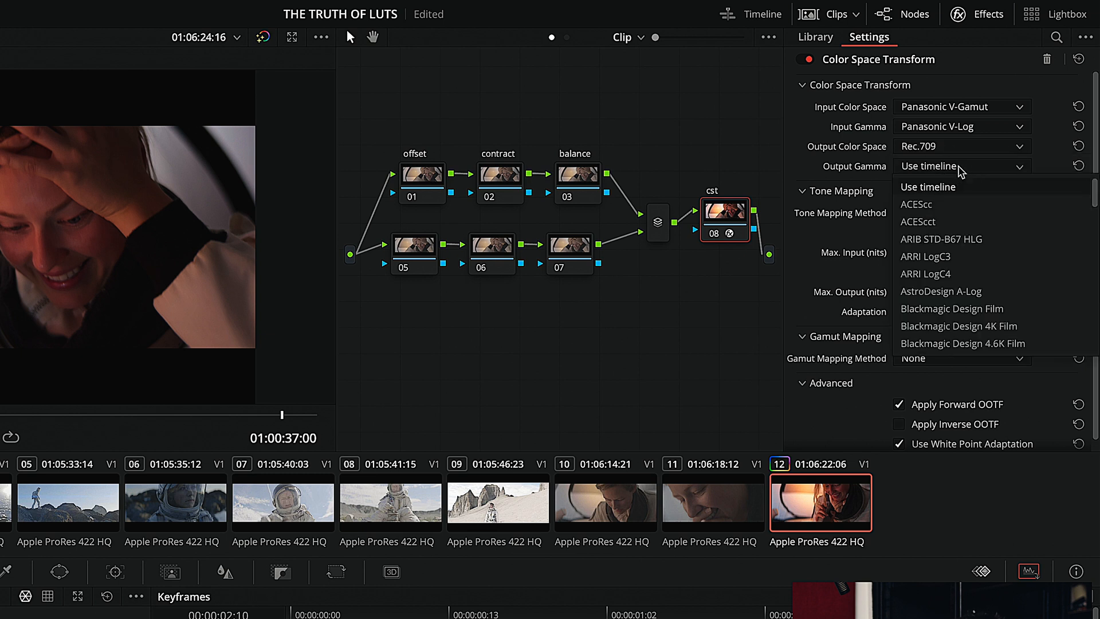
pyautogui.press('g')
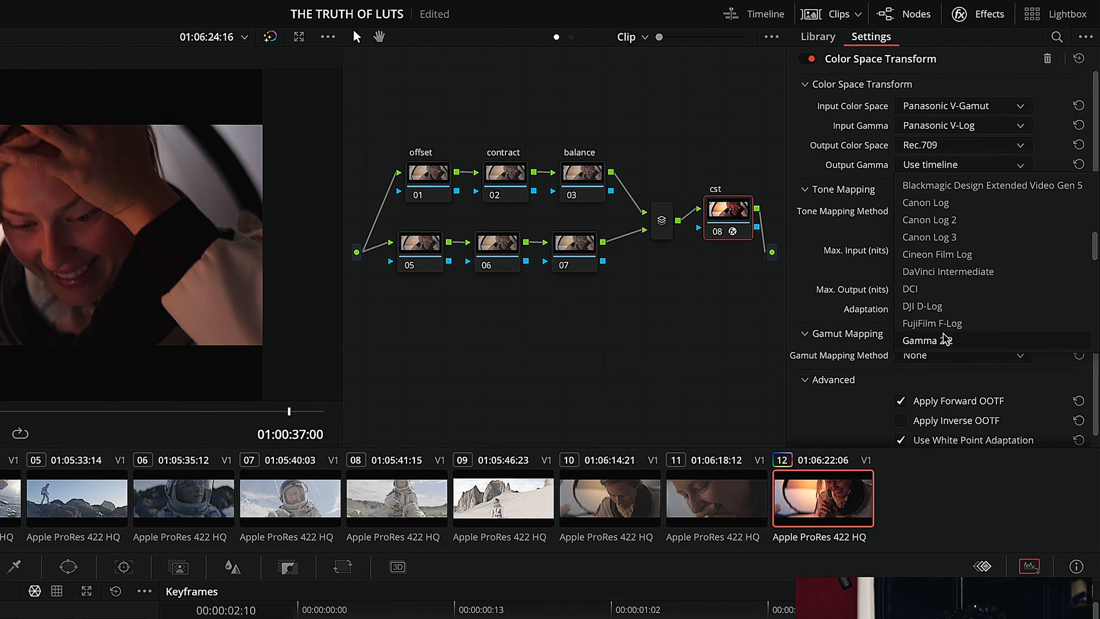
pyautogui.click(946, 340)
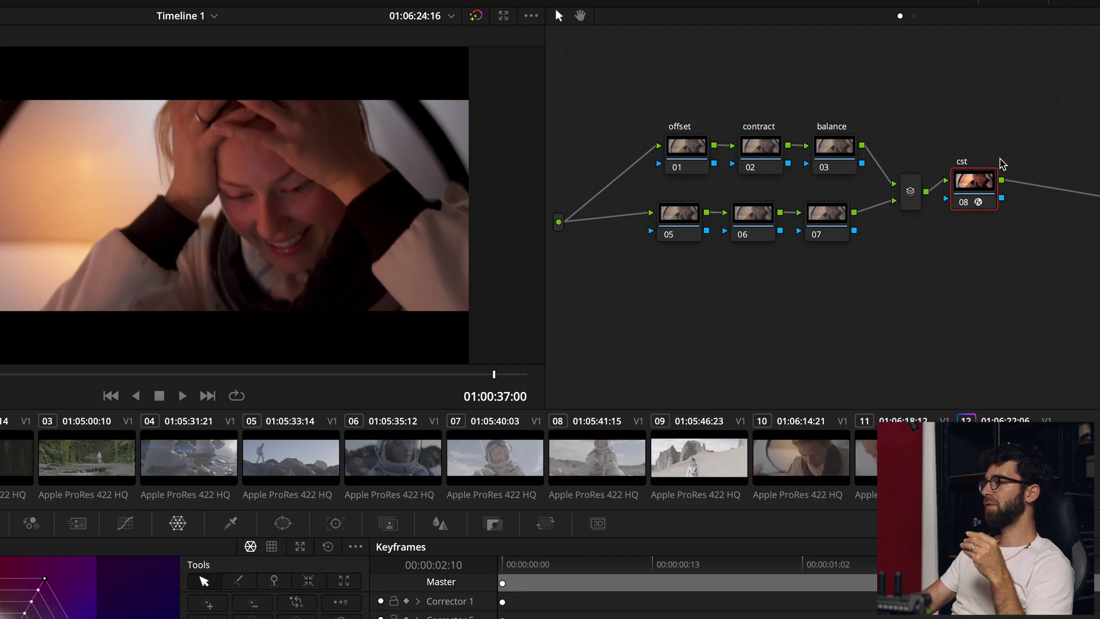
# Add a serial node labelled lut after the cst node and apply the Rec709 Kodak 2383 D60 film look LUT to it.
pyautogui.moveTo(986, 188); pyautogui.dragTo(995, 191)
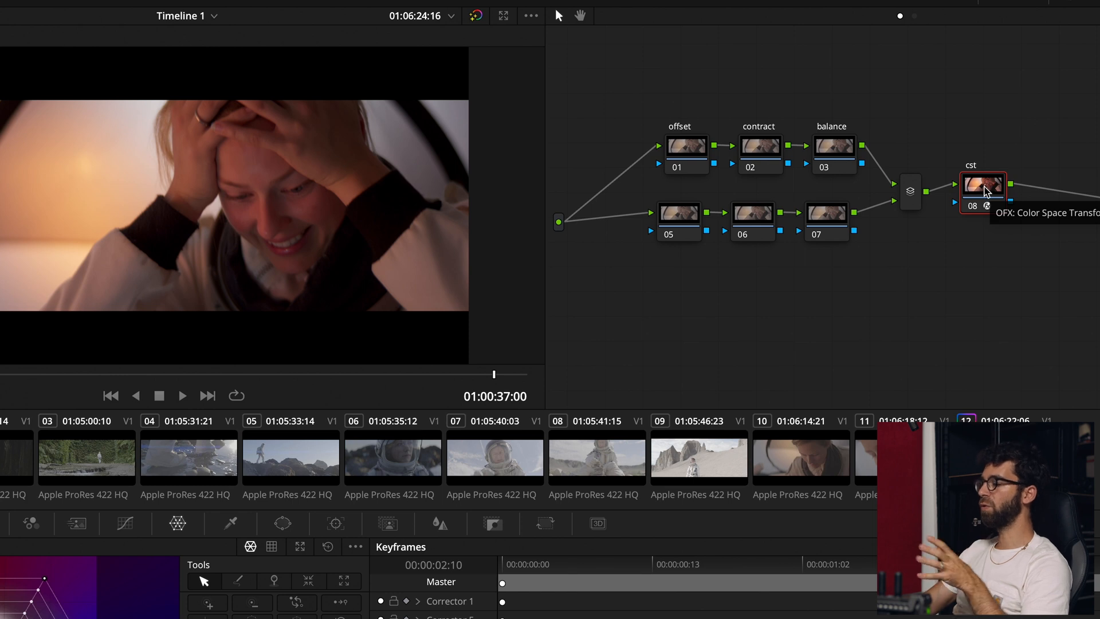
pyautogui.moveTo(882, 112); pyautogui.dragTo(653, 297)
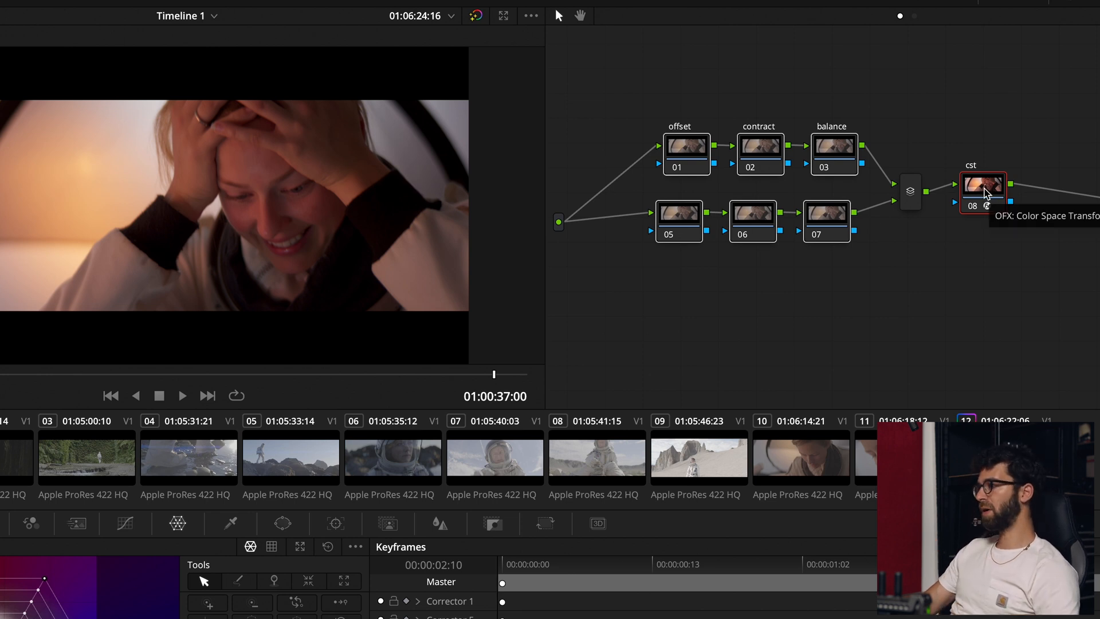
pyautogui.hotkey('alt', 's')
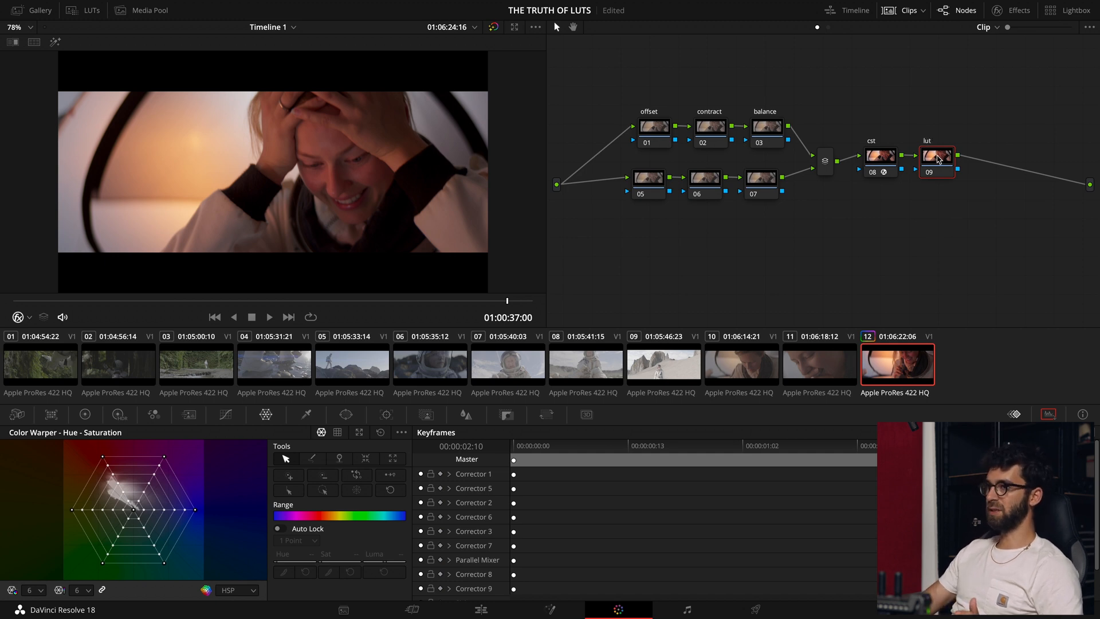
pyautogui.click(84, 9)
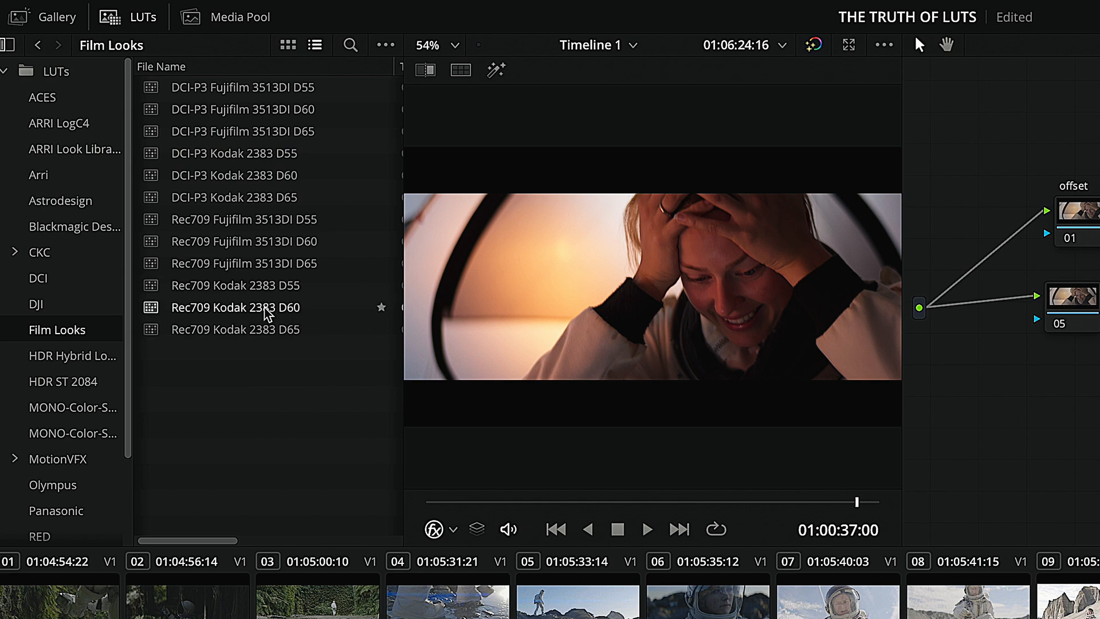
pyautogui.moveTo(263, 308); pyautogui.dragTo(1087, 191)
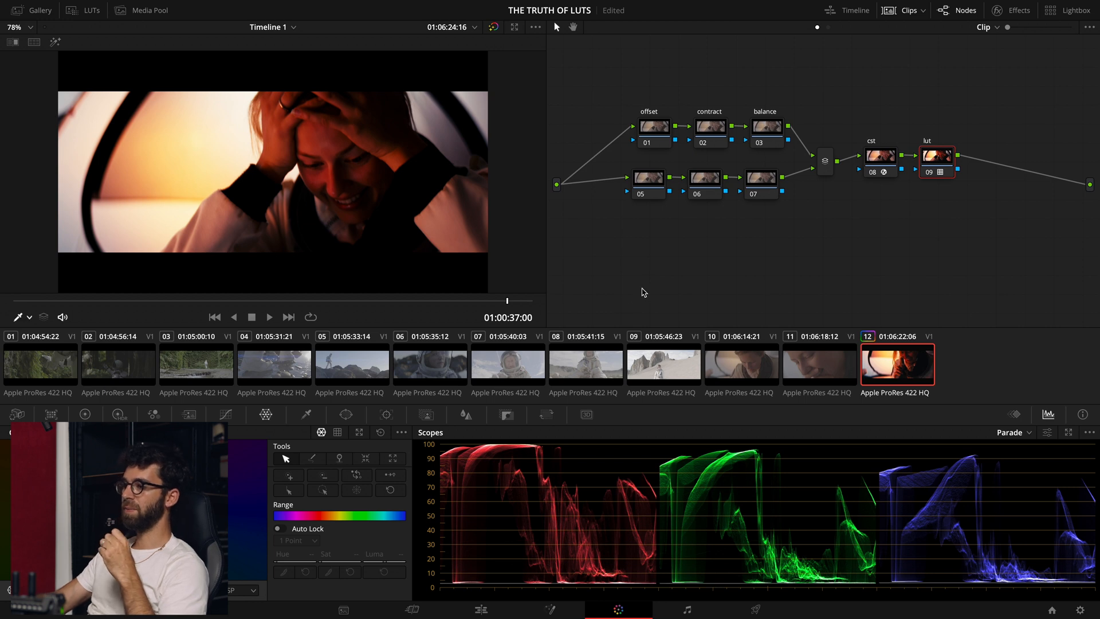
# Lower the lut node's key output gain to 0.310.
pyautogui.click(507, 416)
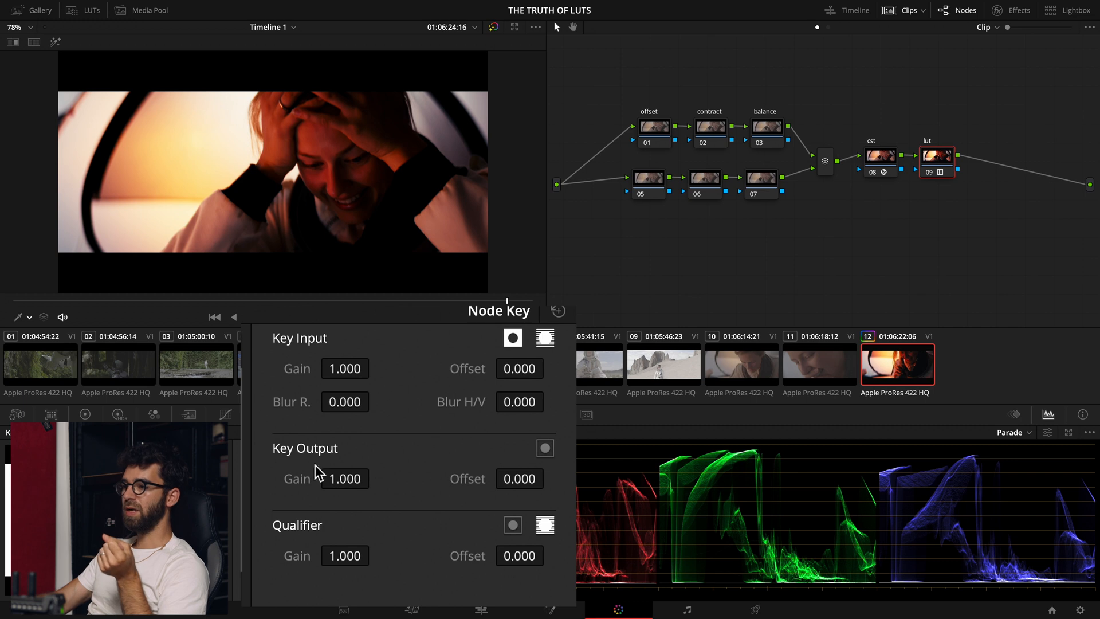
pyautogui.moveTo(354, 490); pyautogui.dragTo(354, 490)
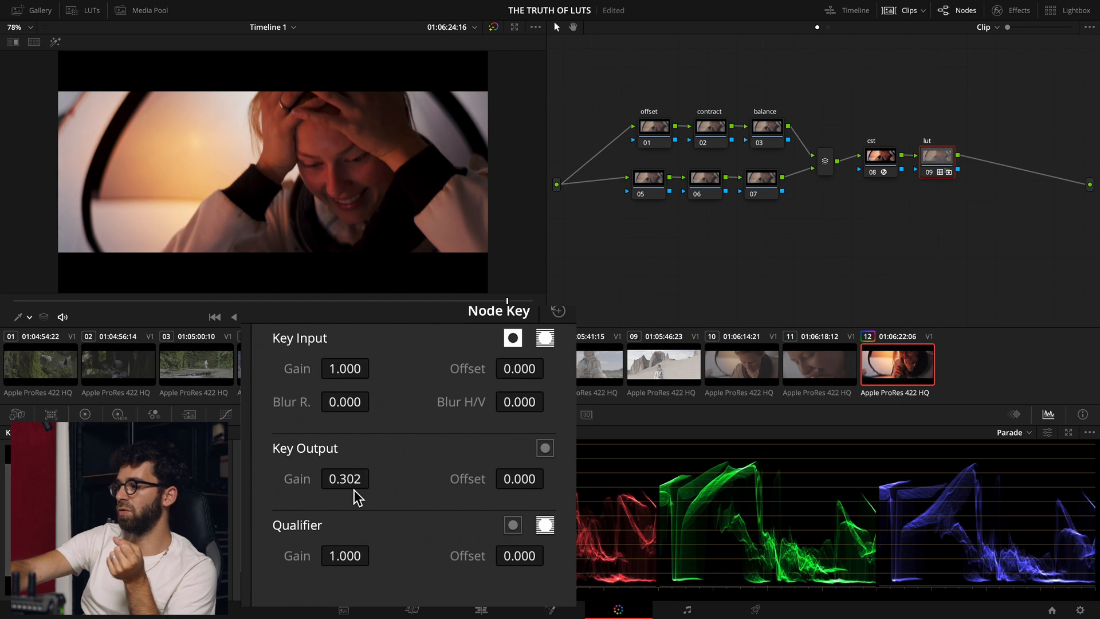
pyautogui.moveTo(289, 534); pyautogui.dragTo(289, 534)
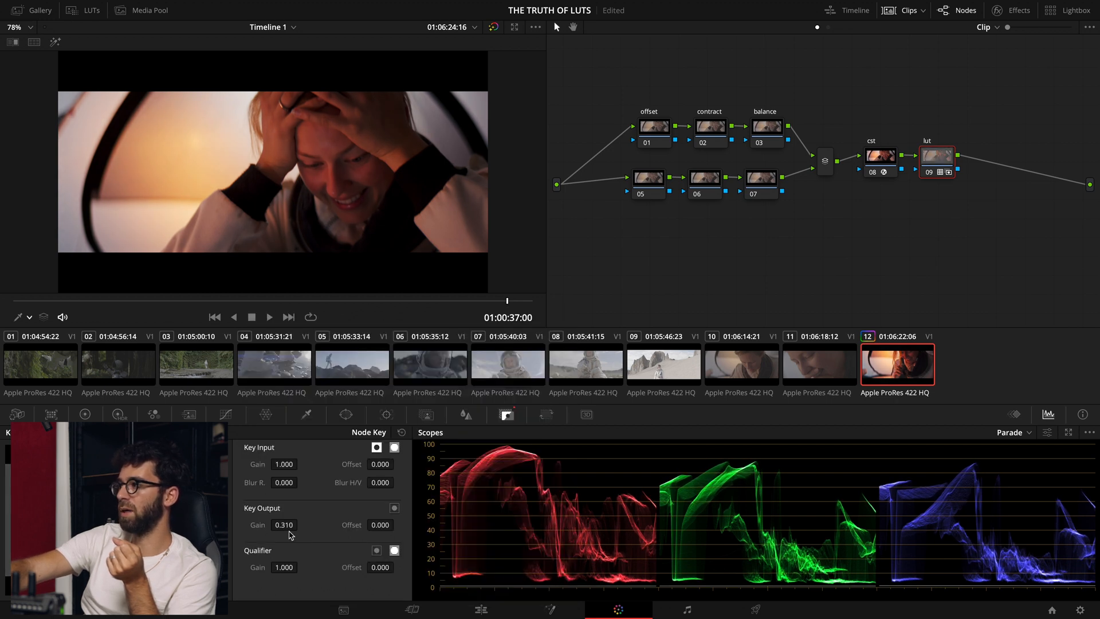
# Toggle the lut node off and on to compare the image with and without the LUT.
pyautogui.press('super+d')
pyautogui.press('super+d')
pyautogui.press('super+d')
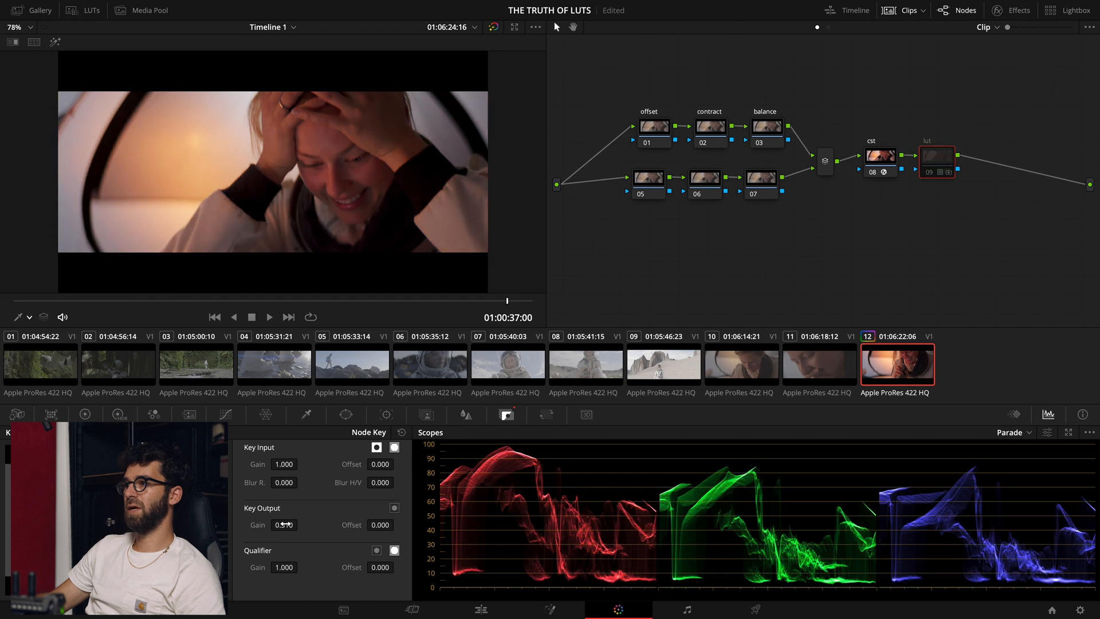
pyautogui.press('super+d')
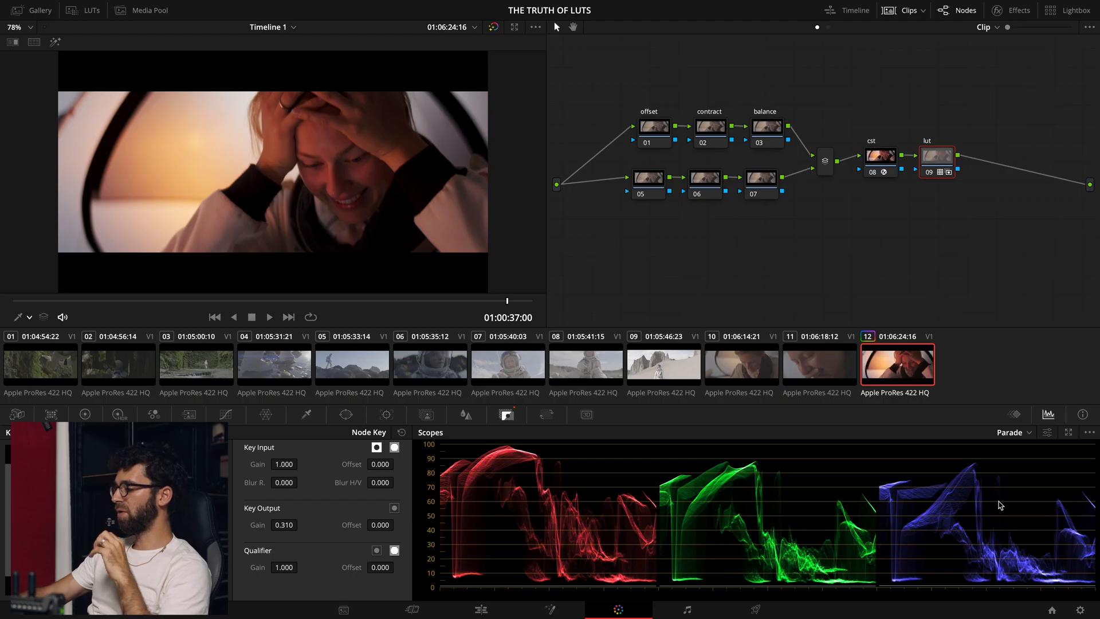
# Open the LUT folder from the project's color management settings and check the input line of Film Looks' Rec709 Kodak 2383 D60.cube in TextEdit.
pyautogui.click(1079, 610)
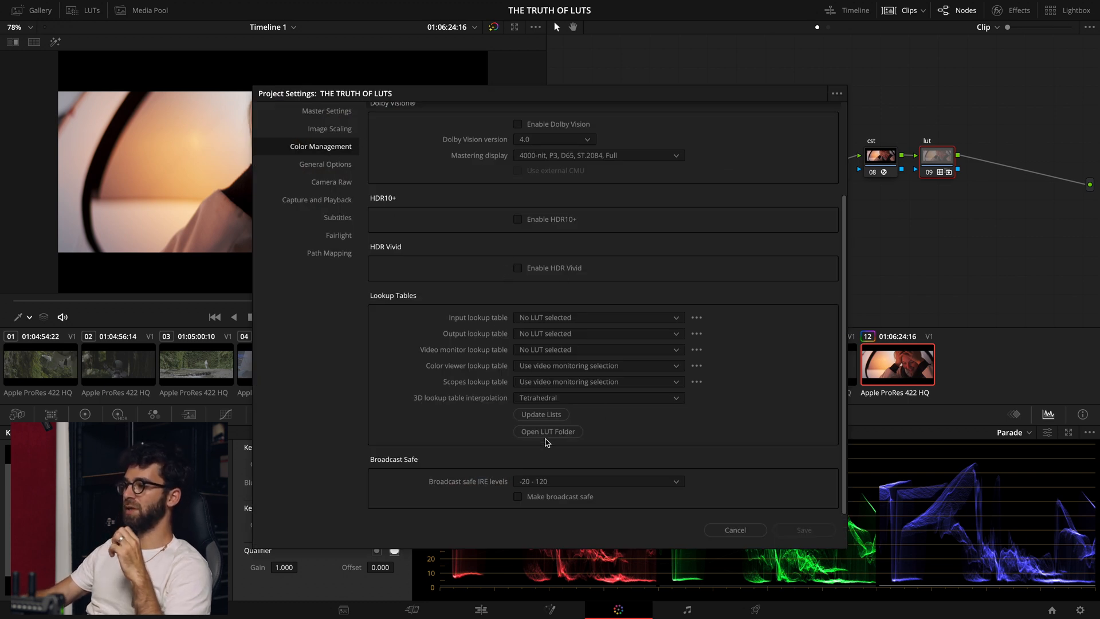
pyautogui.click(558, 439)
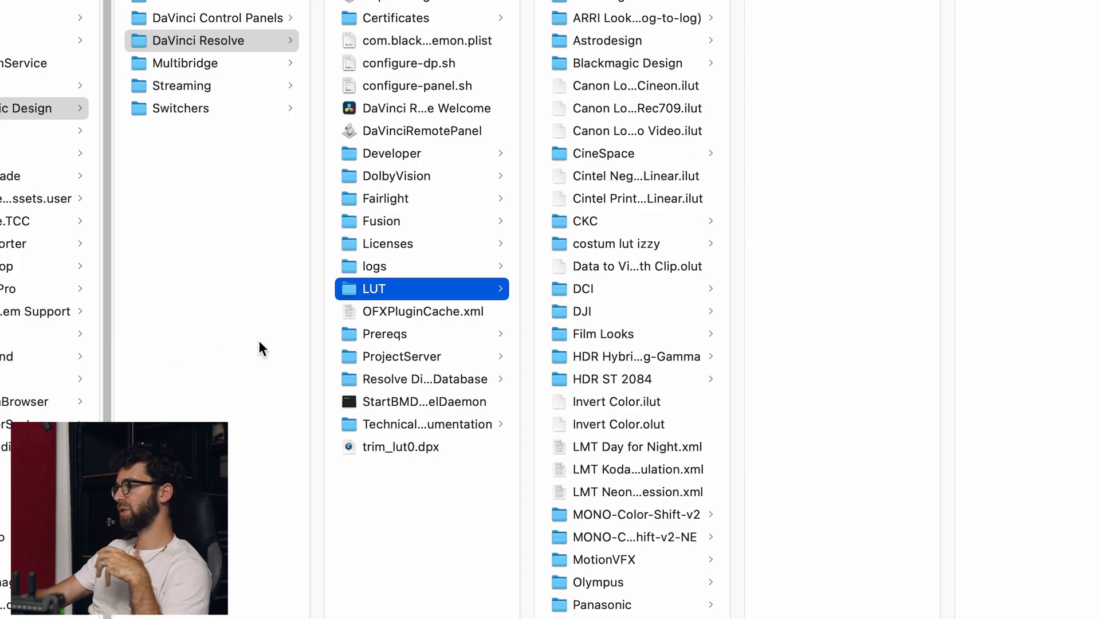
pyautogui.click(600, 337)
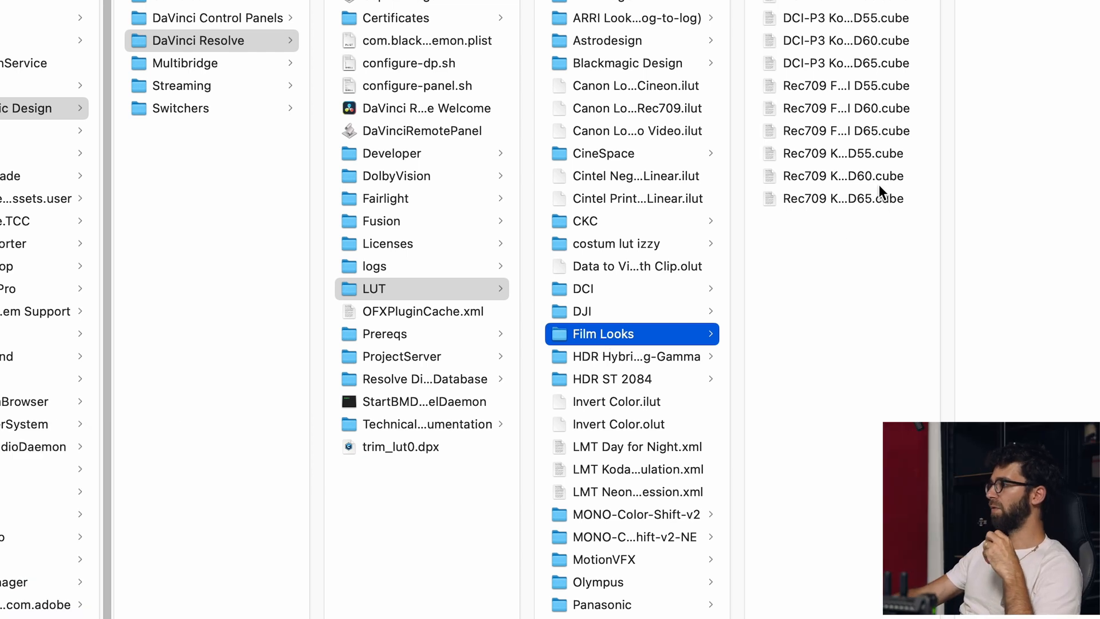
pyautogui.rightClick(854, 176)
pyautogui.moveTo(916, 213)
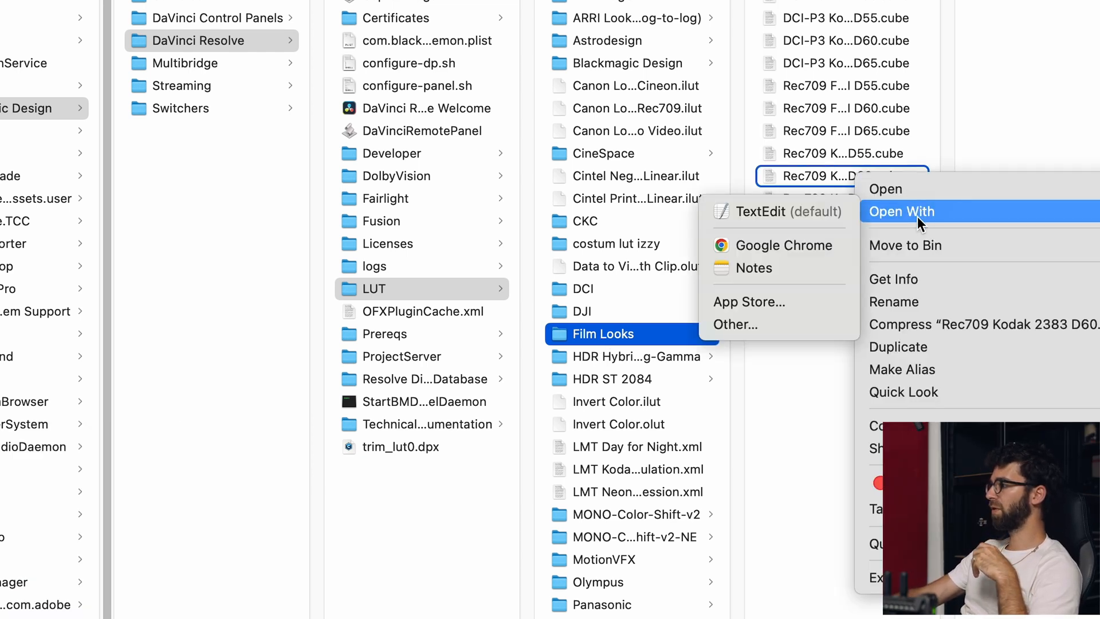
pyautogui.click(762, 218)
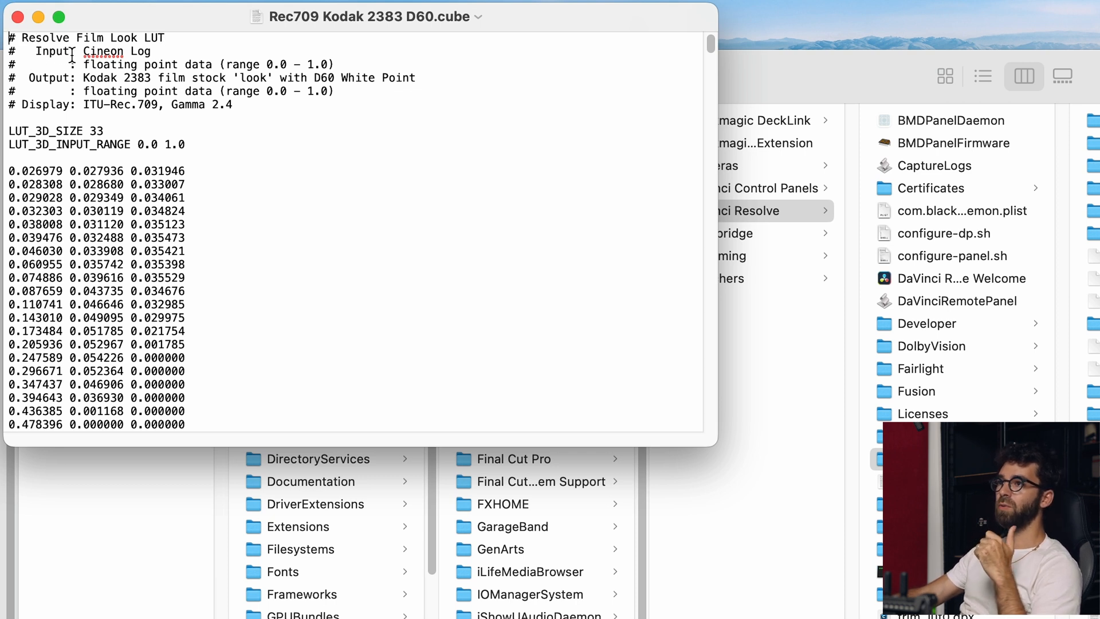
pyautogui.moveTo(167, 52); pyautogui.dragTo(85, 51)
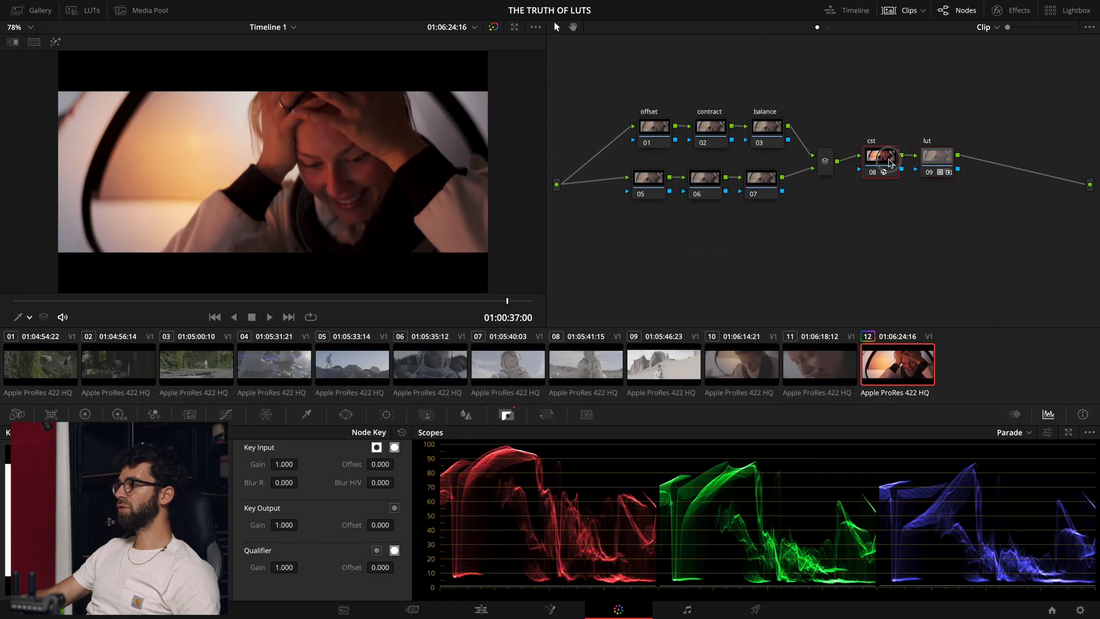
# Reset the lut node's grade and set the output gamma of the cst node's Color Space Transform to Cineon Film Log.
pyautogui.rightClick(913, 165)
pyautogui.click(976, 167)
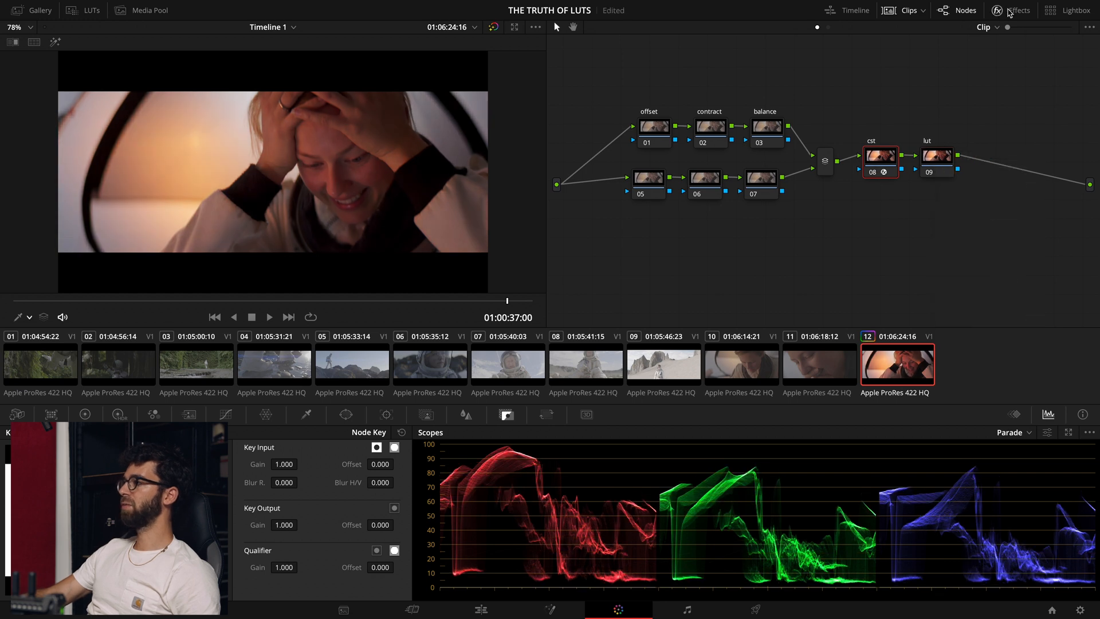
pyautogui.click(1000, 12)
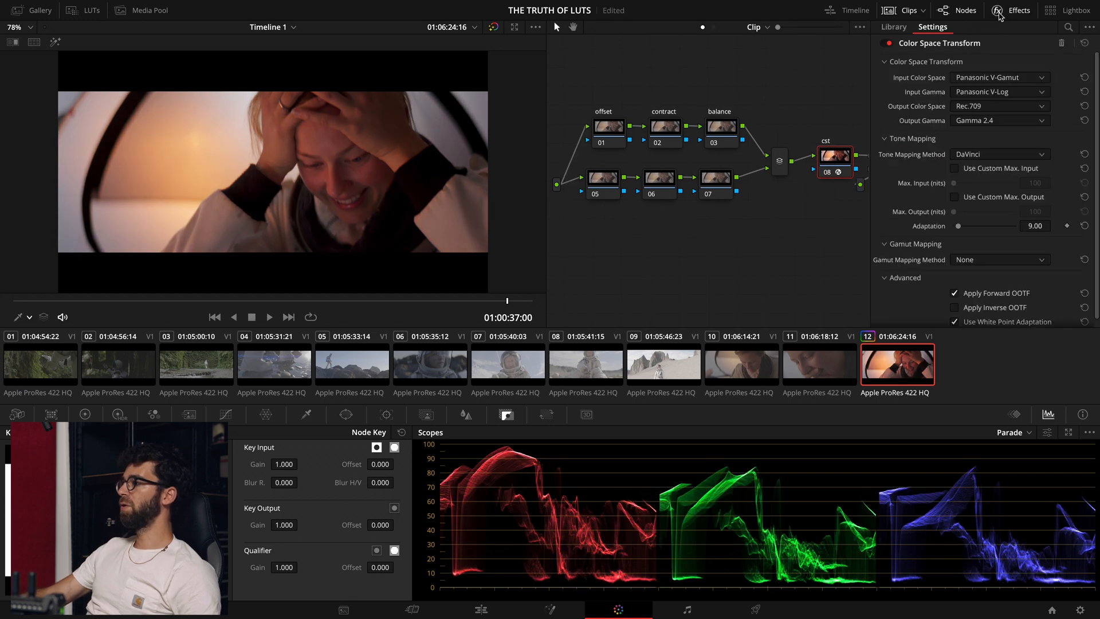
pyautogui.click(989, 122)
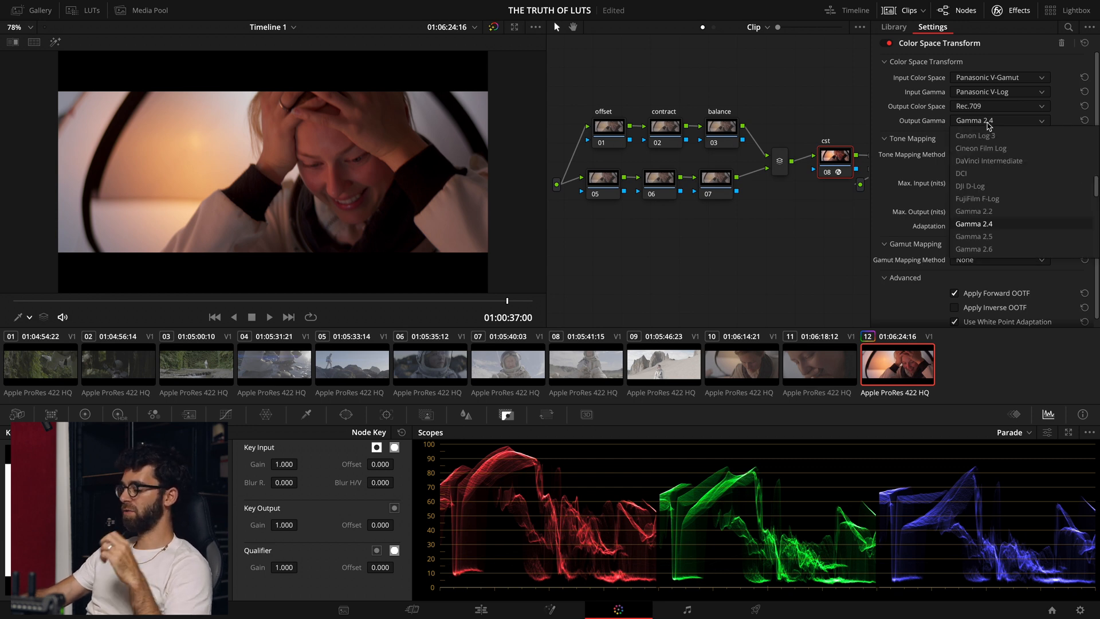
pyautogui.scroll(2, 984, 137)
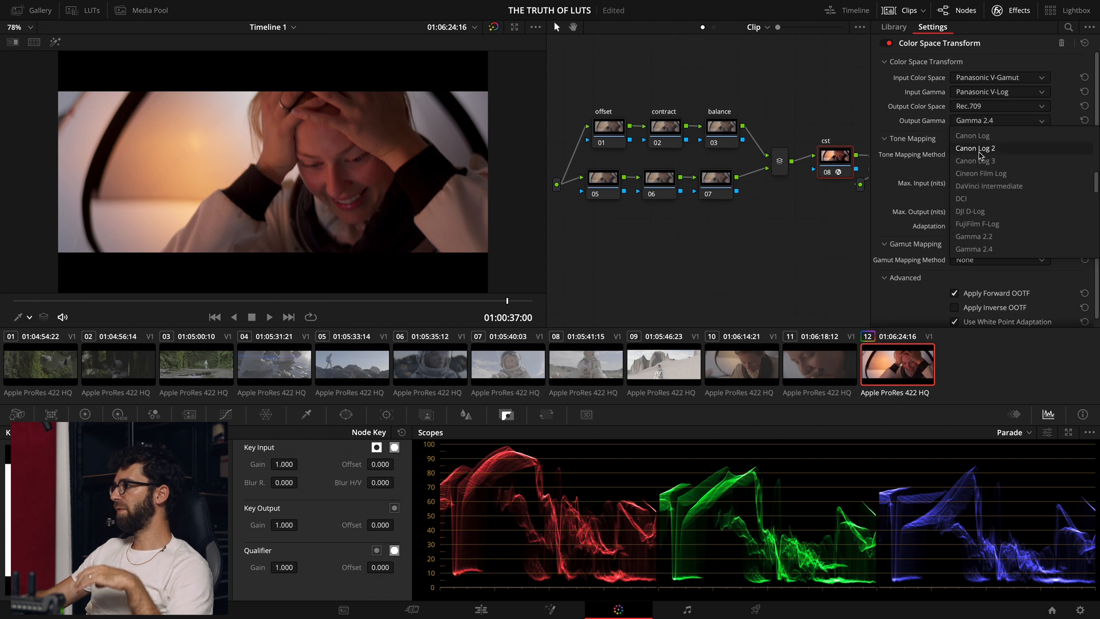
pyautogui.click(982, 173)
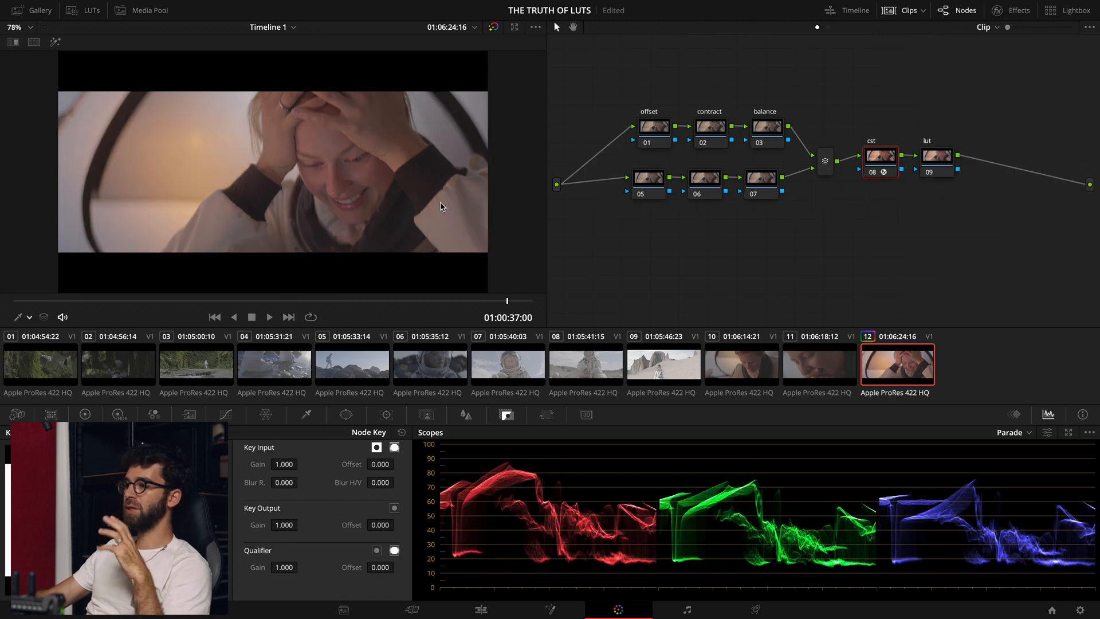
# Apply the Rec709 Kodak 2383 D60 LUT from Film Looks to the emptied lut node.
pyautogui.click(929, 163)
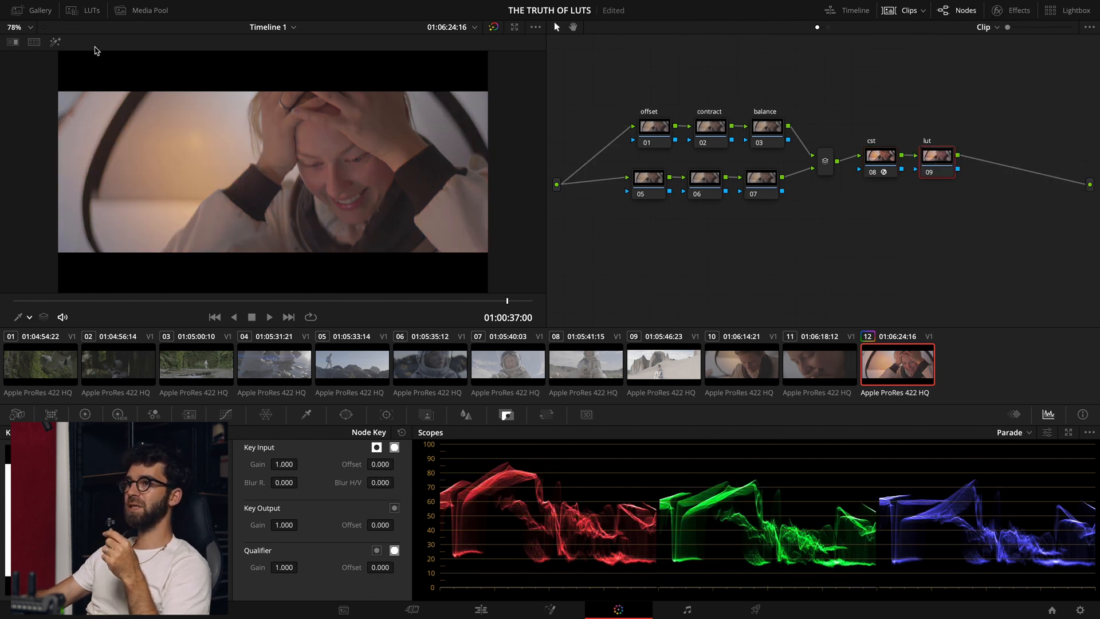
pyautogui.click(83, 10)
pyautogui.rightClick(135, 185)
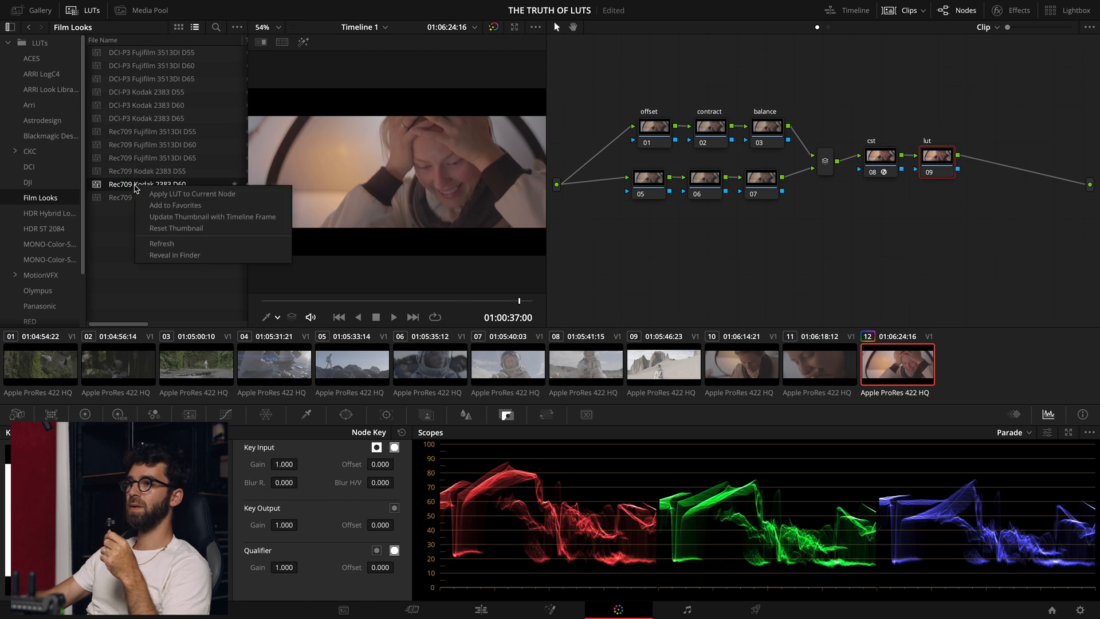
pyautogui.click(162, 194)
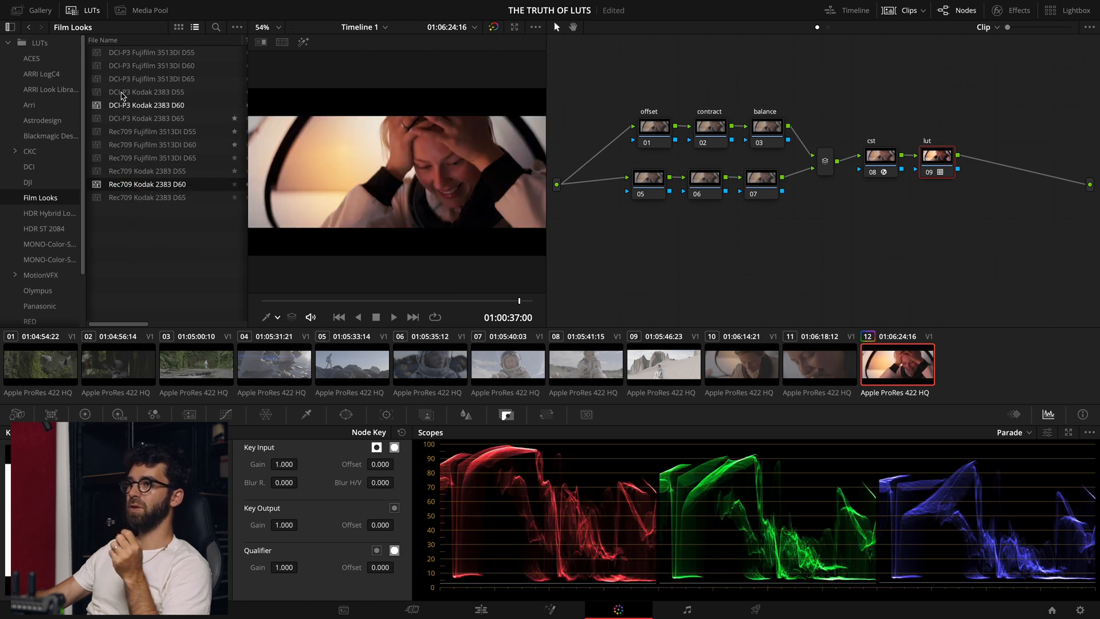
pyautogui.click(90, 11)
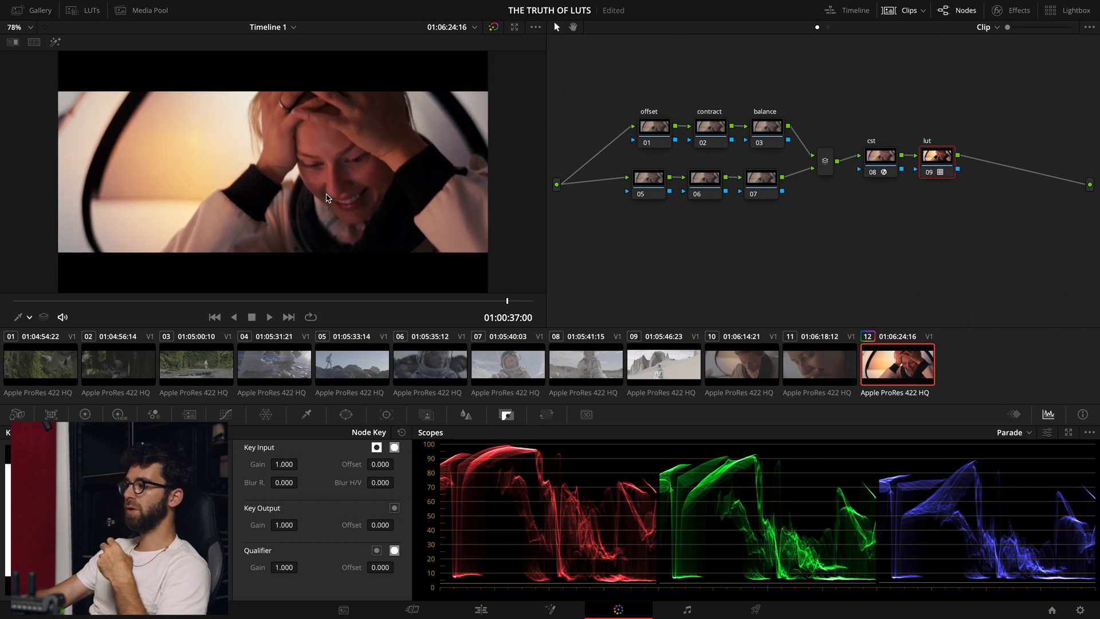
# Switch the viewer's on-screen control away from the qualifier, lower the exposure on the offset node and set the contract node's contrast to 0.893.
pyautogui.click(32, 320)
pyautogui.click(45, 352)
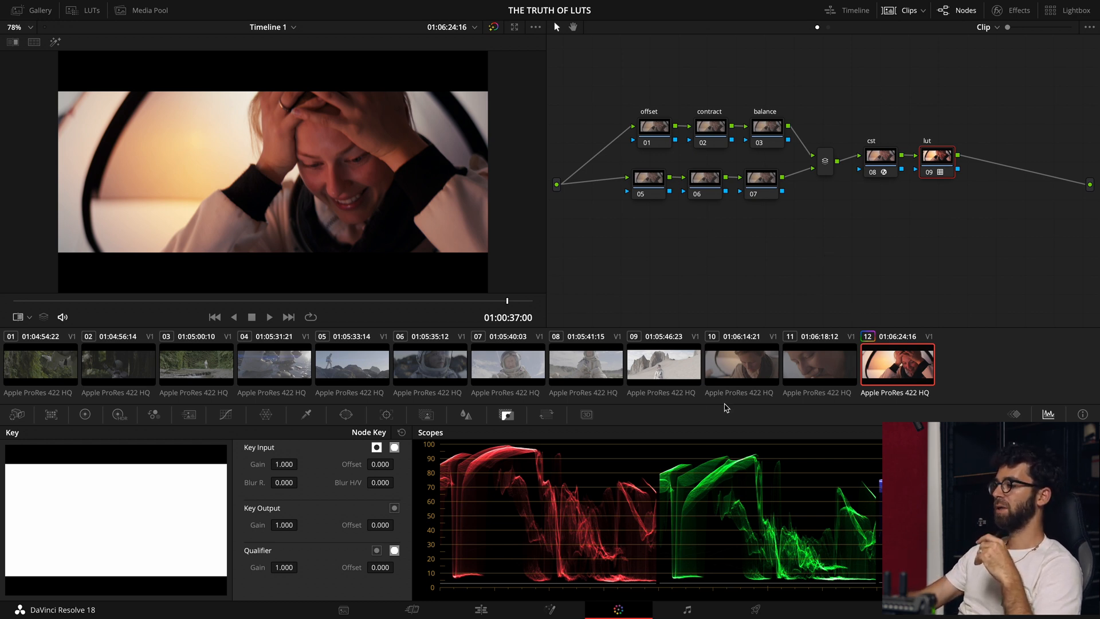
pyautogui.click(666, 127)
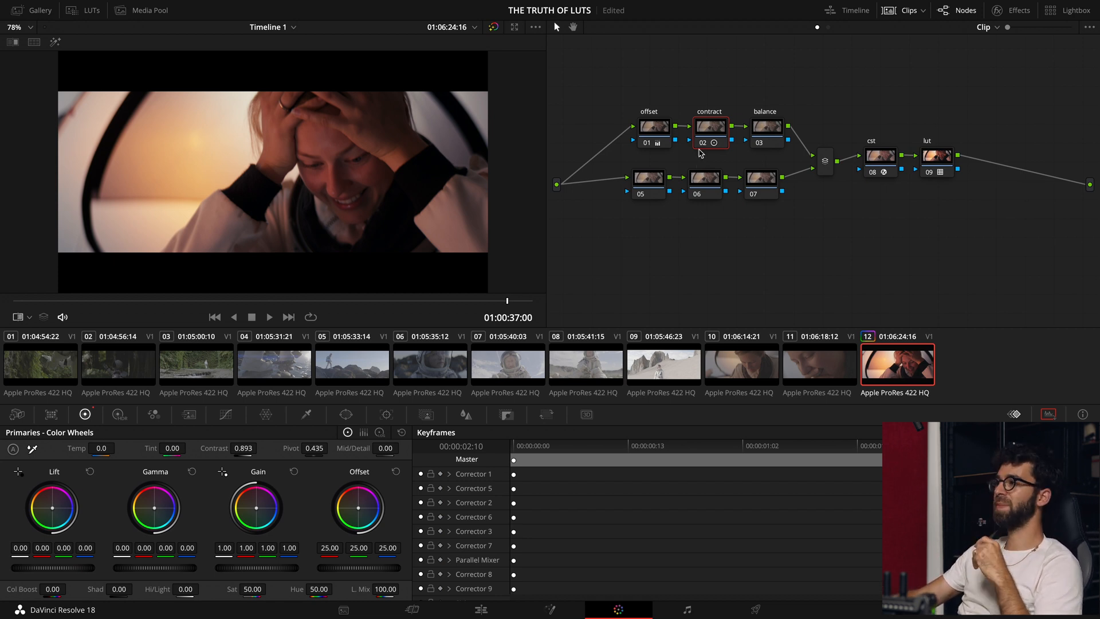
# Add a serial node after lut labelled blacks and set its log Shadow wheel to 0.05 in all channels.
pyautogui.click(945, 158)
pyautogui.hotkey('alt', 's')
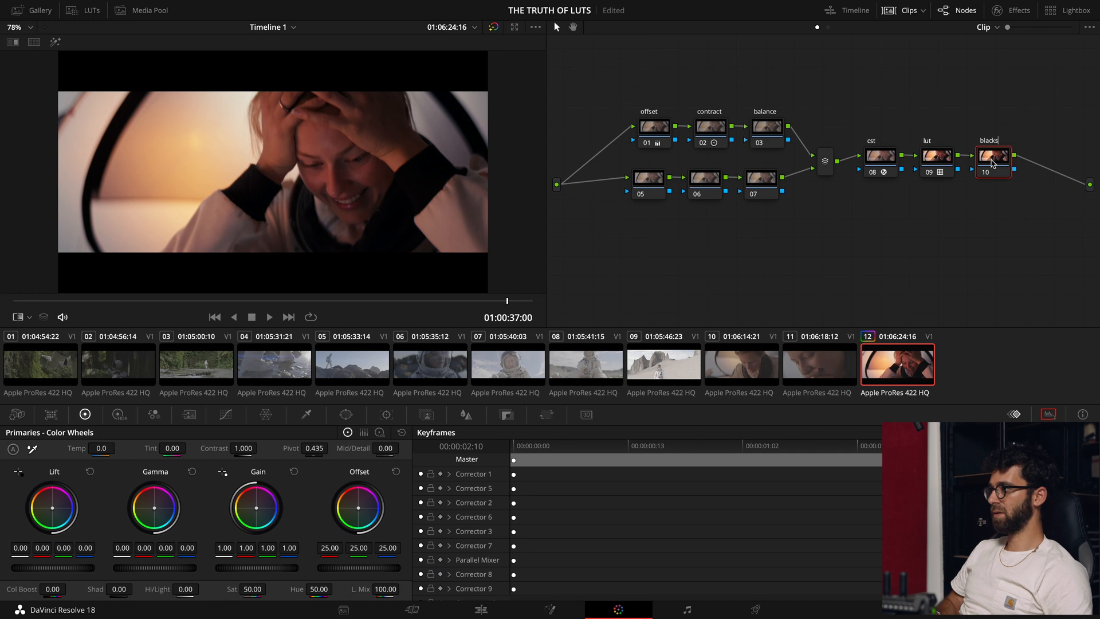
pyautogui.hotkey('alt', 'z')
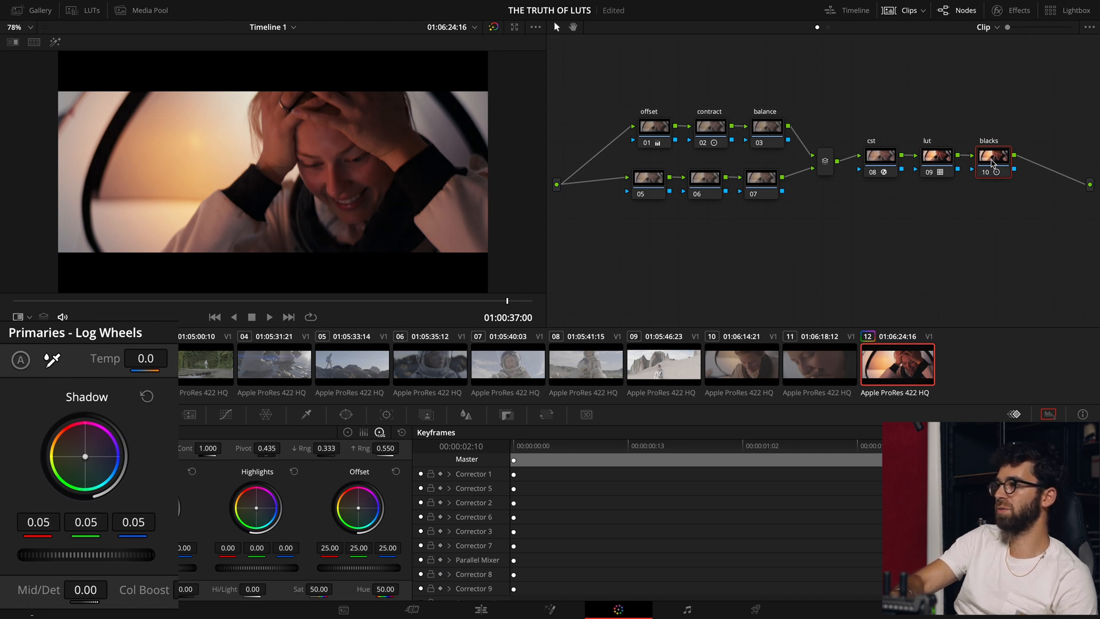
# Set the contract node's contrast to 1.058 with pivot 0.128, and the balance node's offset to 24.00 red, 26.31 green and 25.69 blue.
pyautogui.click(709, 127)
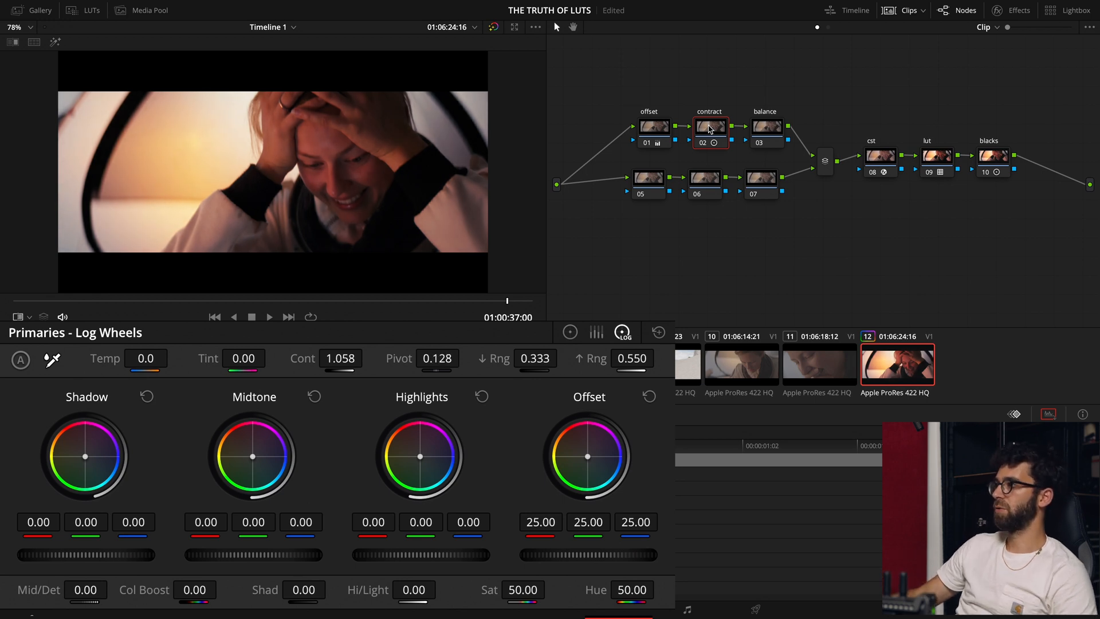
pyautogui.click(766, 131)
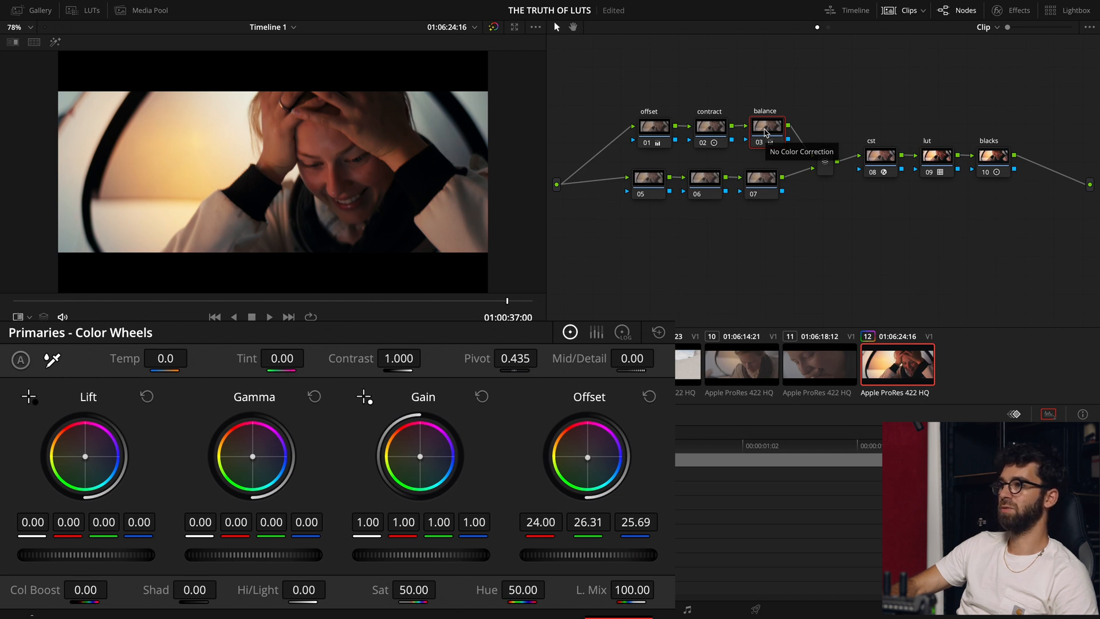
# Place a tilted circular window with softness 23.50 around the woman's face on node 05, invert it and darken the surroundings.
pyautogui.click(656, 181)
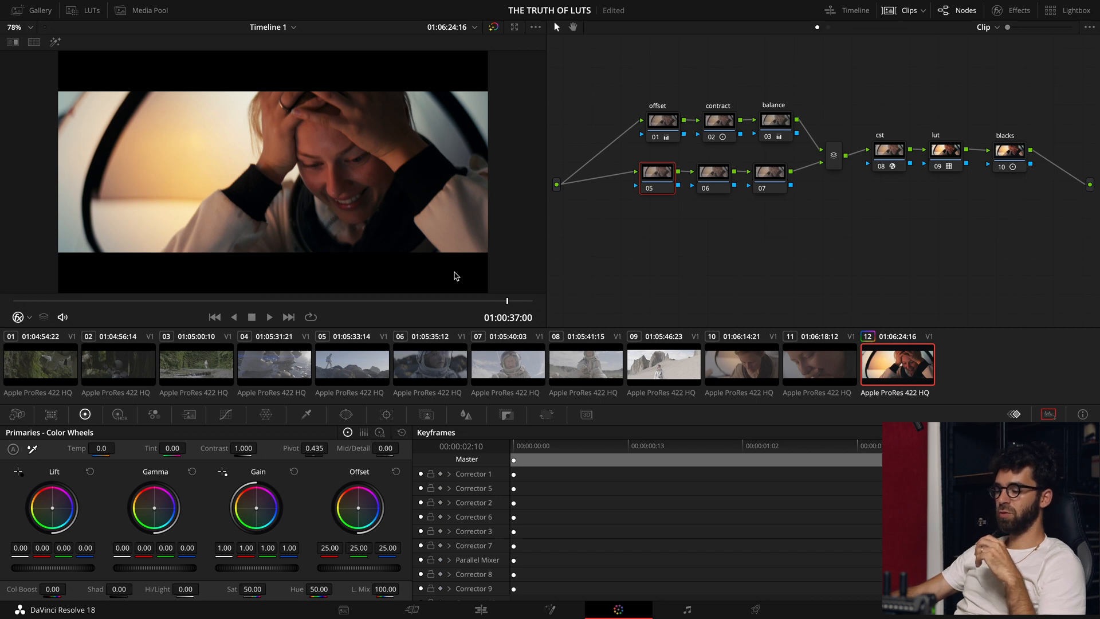
pyautogui.hotkey('alt', 'c')
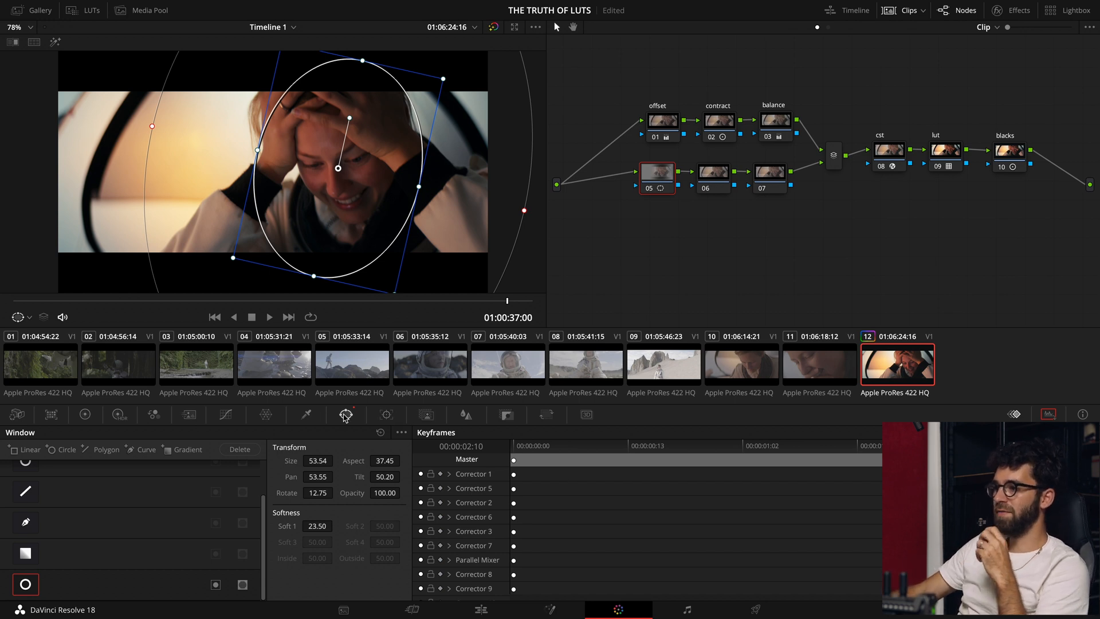
pyautogui.click(215, 584)
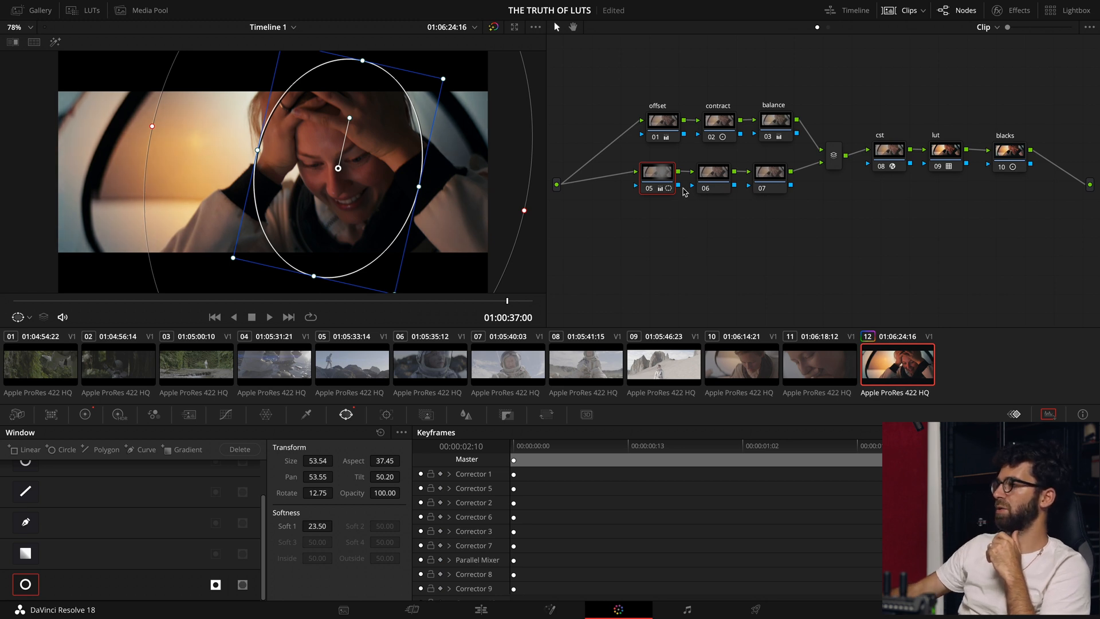
# Feed node 05's mask into node 06, flip its key input to target the face and set its gain to 1.06.
pyautogui.click(716, 175)
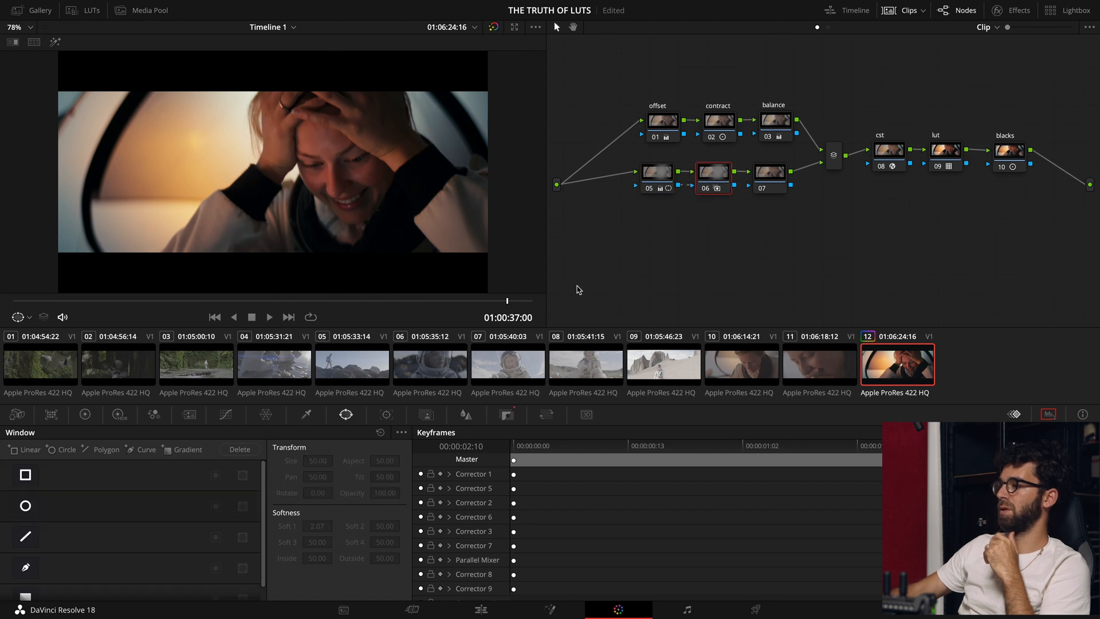
pyautogui.click(507, 415)
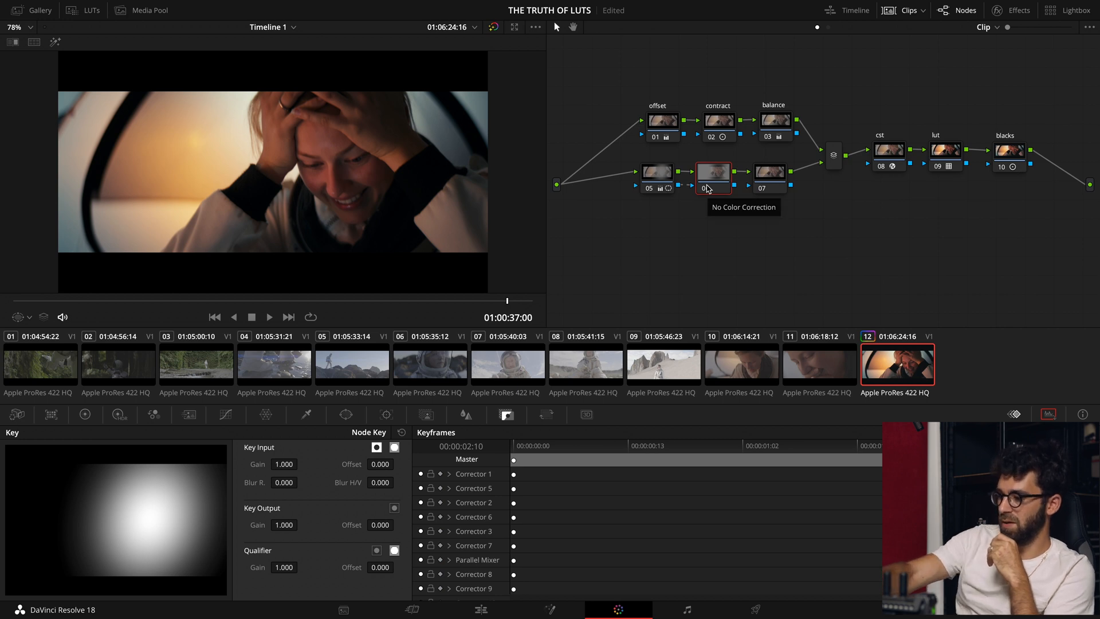
pyautogui.hotkey('alt', 'z')
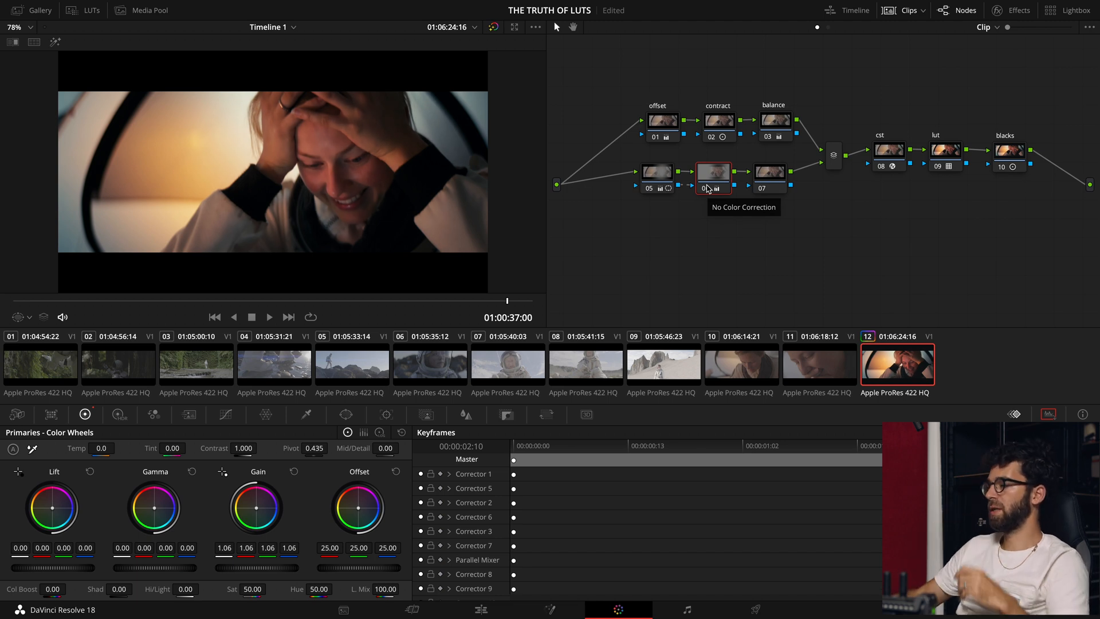
# Select nodes 05 and 06 together and toggle them off and on to compare the window adjustments.
pyautogui.moveTo(739, 153); pyautogui.dragTo(636, 200)
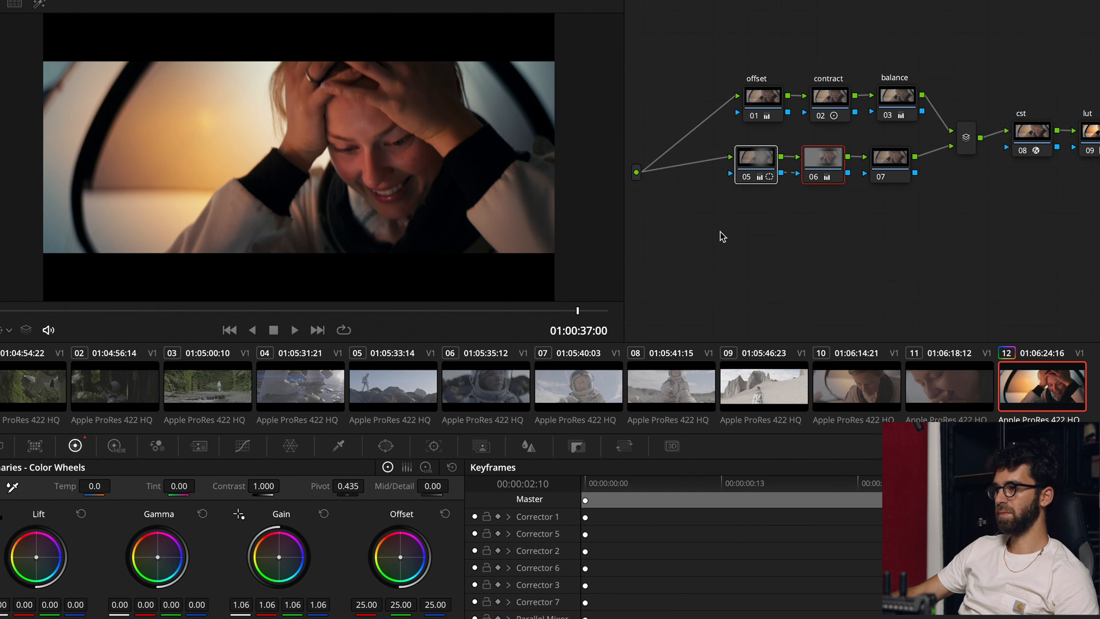
pyautogui.hotkey('ctrl', 'd')
pyautogui.hotkey('ctrl', 'd')
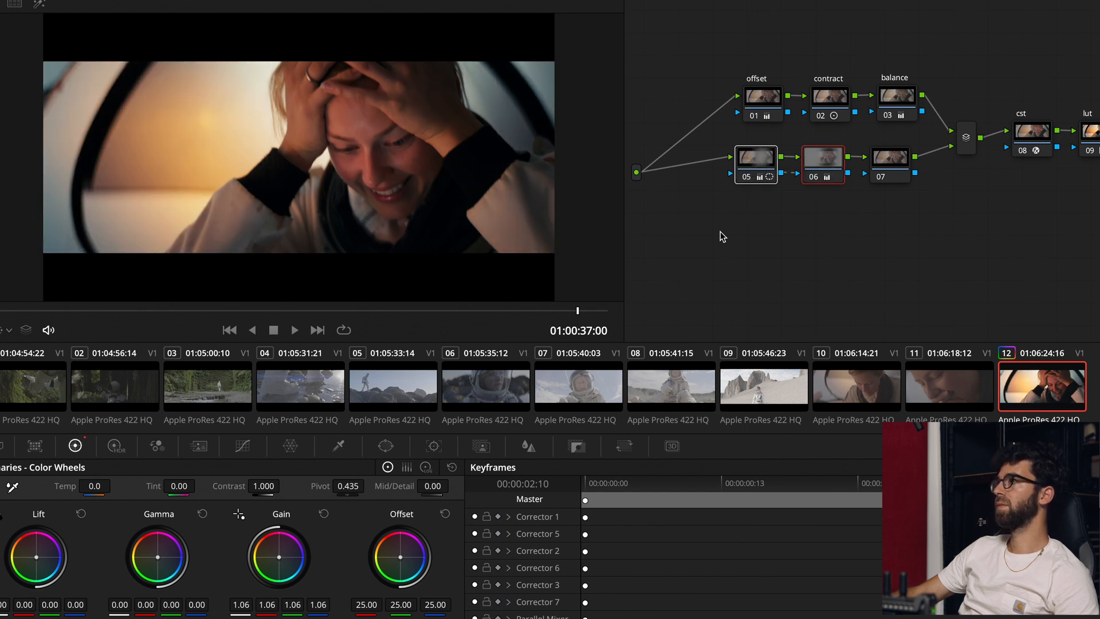
pyautogui.hotkey('ctrl', 'd')
pyautogui.hotkey('ctrl', 'd')
pyautogui.hotkey('ctrl', 'd')
pyautogui.hotkey('ctrl', 'd')
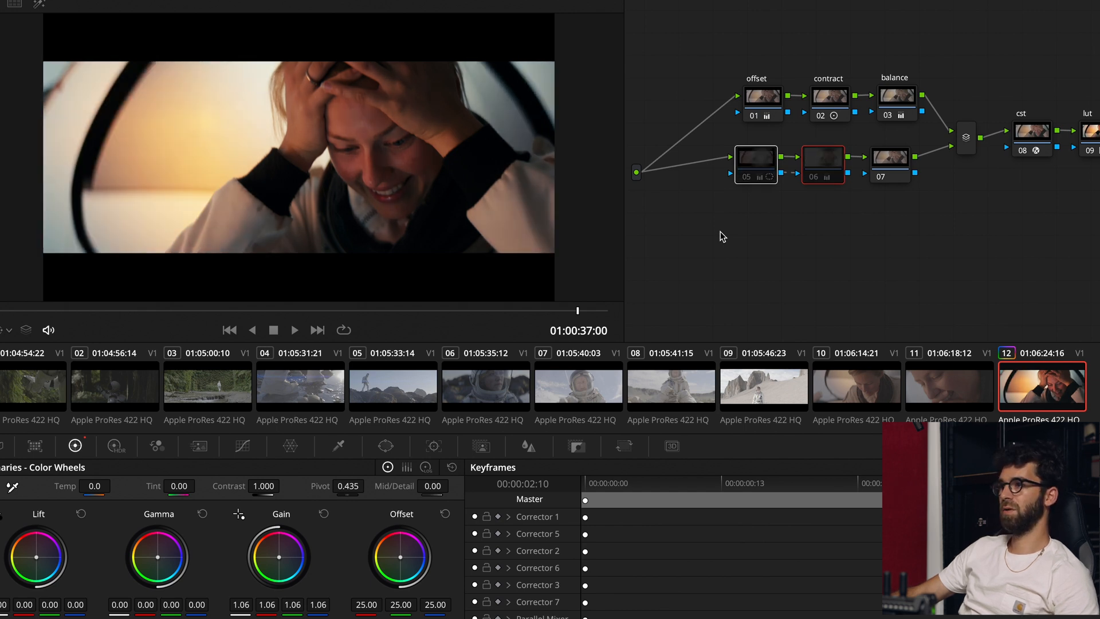
pyautogui.hotkey('ctrl', 'd')
pyautogui.hotkey('ctrl', 'd')
pyautogui.hotkey('ctrl', 'd')
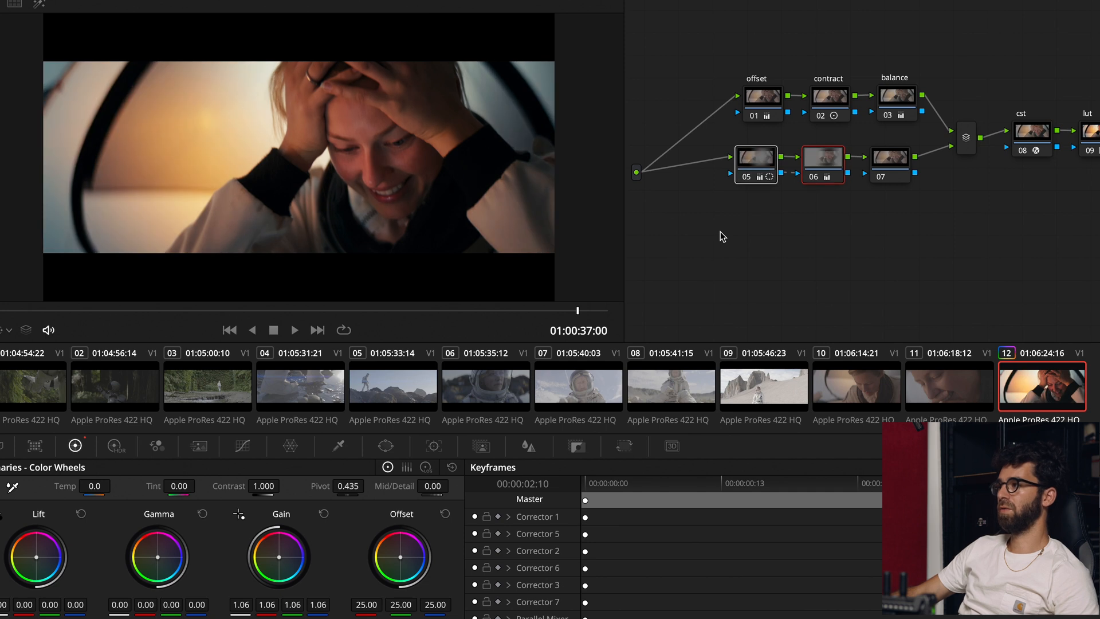
pyautogui.hotkey('ctrl', 'd')
# Add a serial node after the blacks node, move it below the window1 node and label it glow.
pyautogui.click(1014, 150)
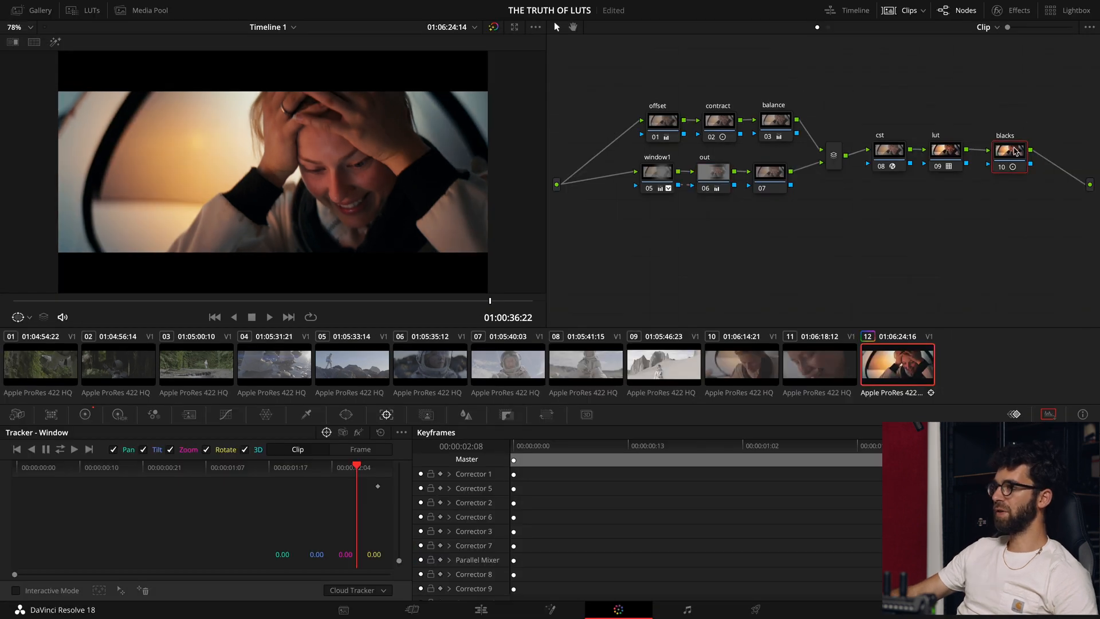
pyautogui.moveTo(1002, 154); pyautogui.dragTo(652, 240)
pyautogui.hotkey('shift', 'l')
pyautogui.write('glow')
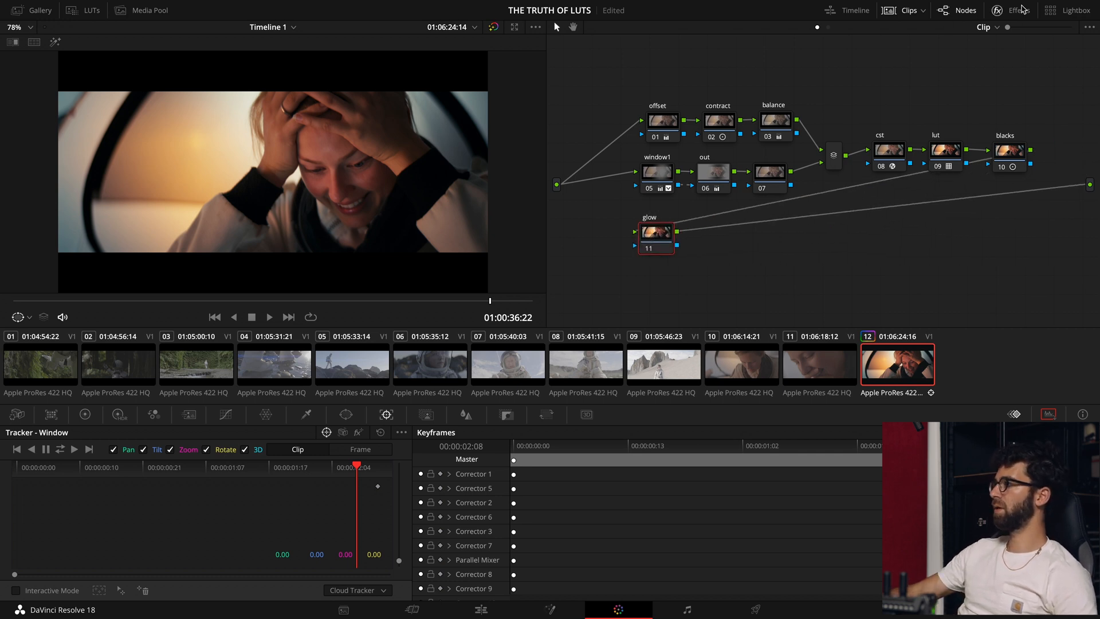
# Apply the Glow effect to the glow node, with a shine threshold of 0.331 and the Softlight composite type.
pyautogui.click(1009, 10)
pyautogui.moveTo(957, 155); pyautogui.dragTo(610, 232)
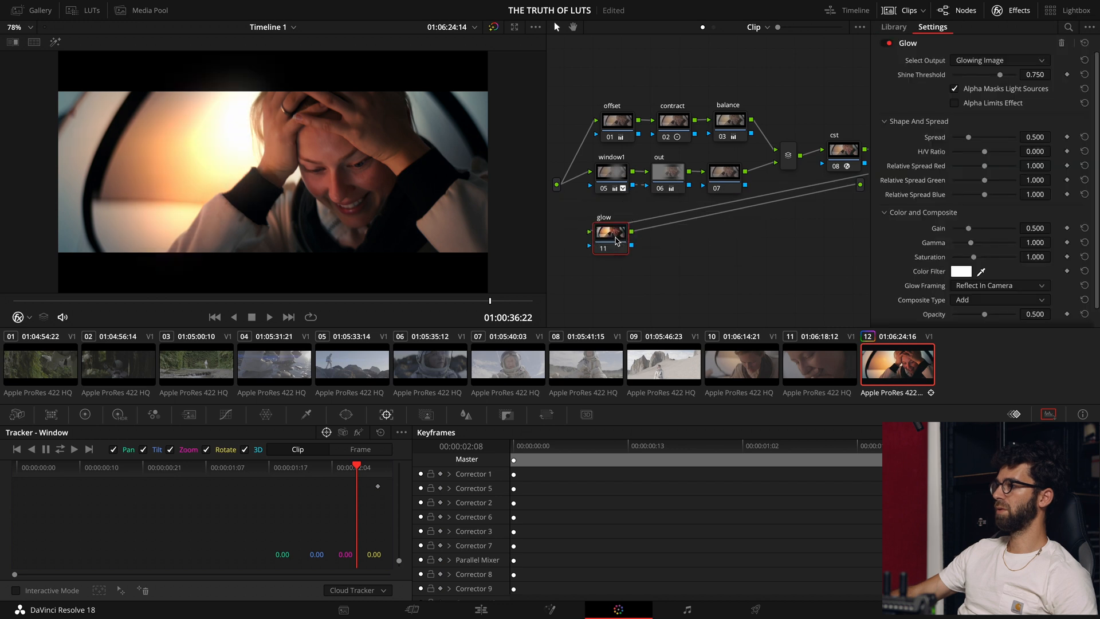
pyautogui.moveTo(1000, 75); pyautogui.dragTo(973, 75)
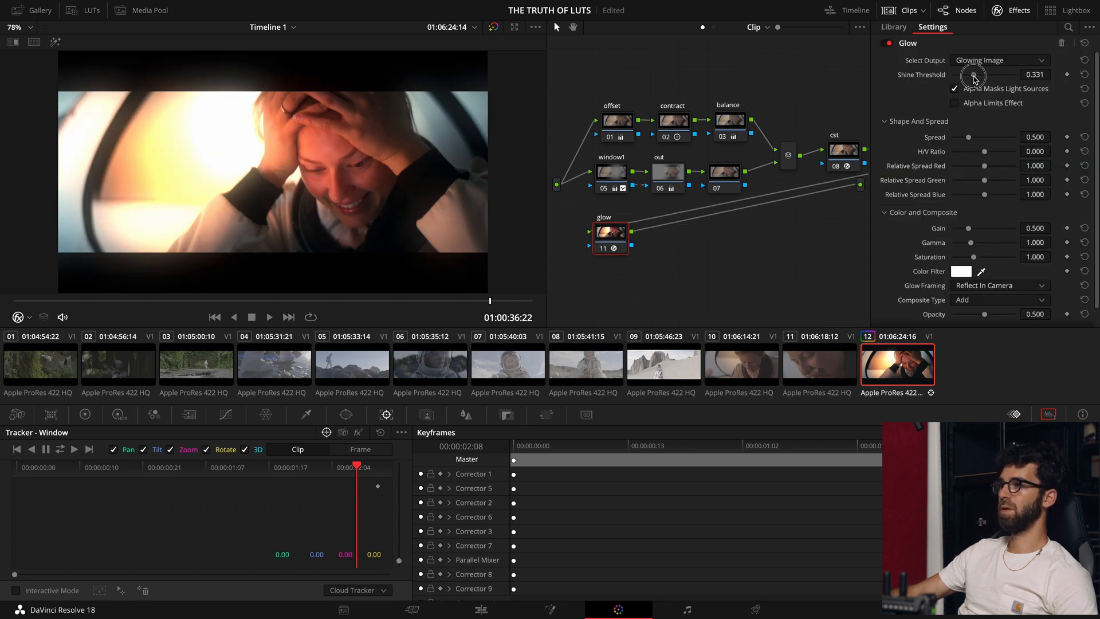
pyautogui.scroll(-1, 970, 230)
pyautogui.click(986, 281)
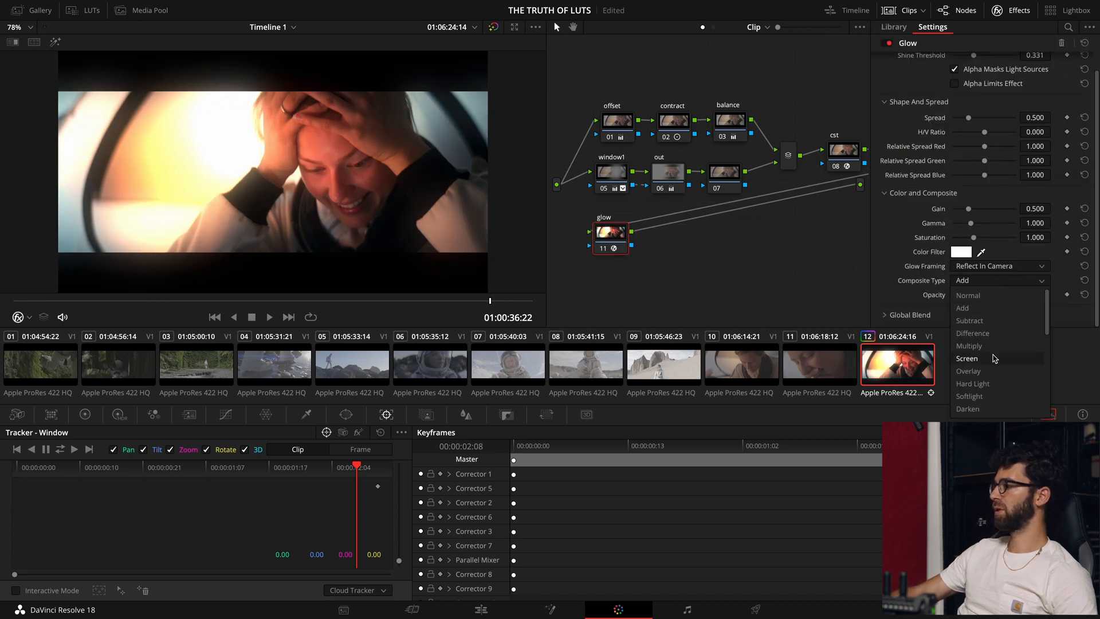
pyautogui.click(998, 395)
pyautogui.scroll(1, 974, 203)
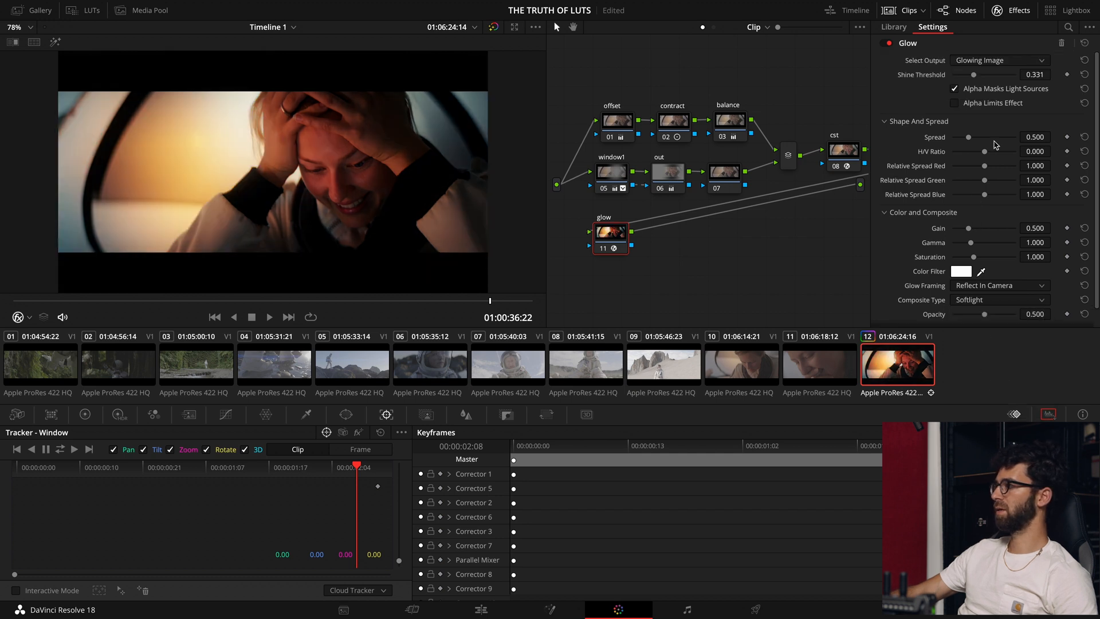
# Set the Glow effect's shine threshold to 0.000, saturation to 0.825 and global blend to 0.458.
pyautogui.moveTo(973, 75); pyautogui.dragTo(940, 80)
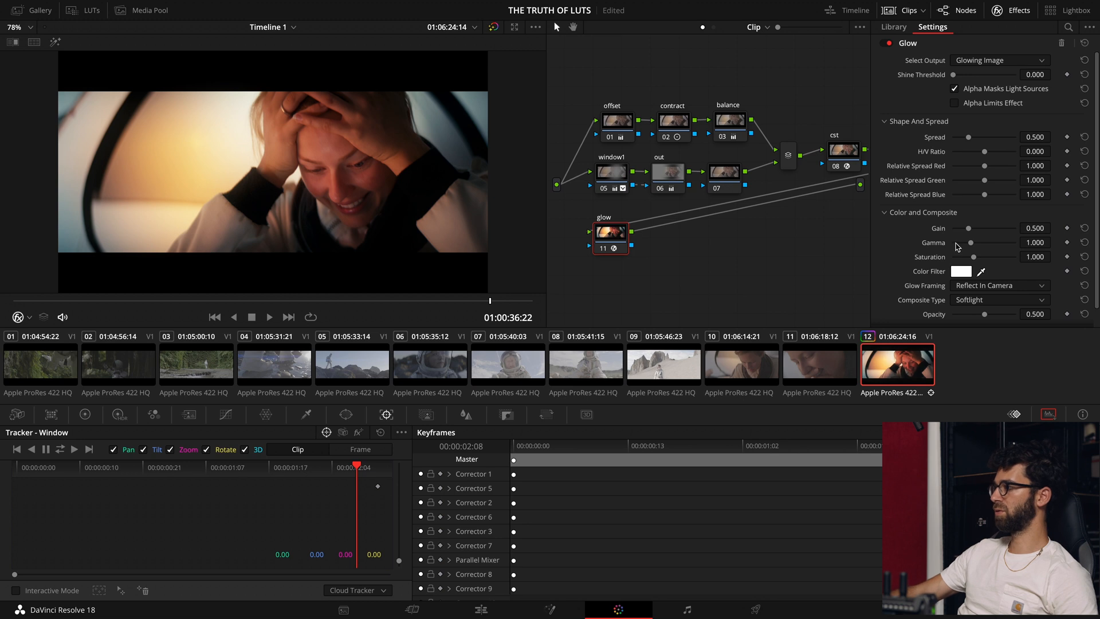
pyautogui.moveTo(974, 257); pyautogui.dragTo(970, 259)
pyautogui.scroll(-2, 970, 259)
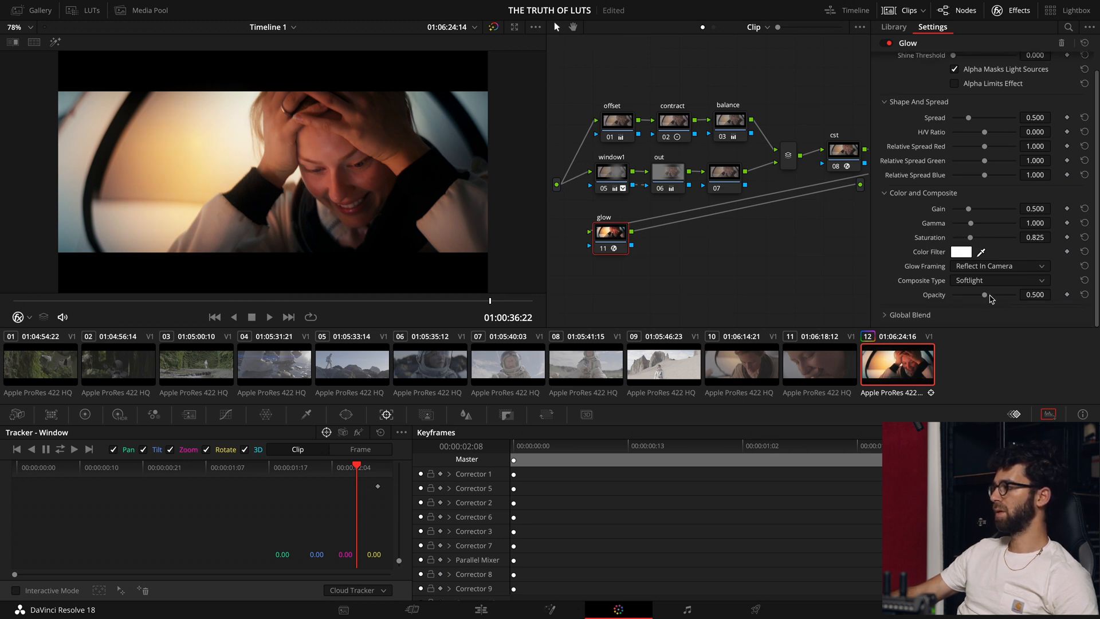
pyautogui.click(885, 315)
pyautogui.moveTo(1014, 316); pyautogui.dragTo(980, 315)
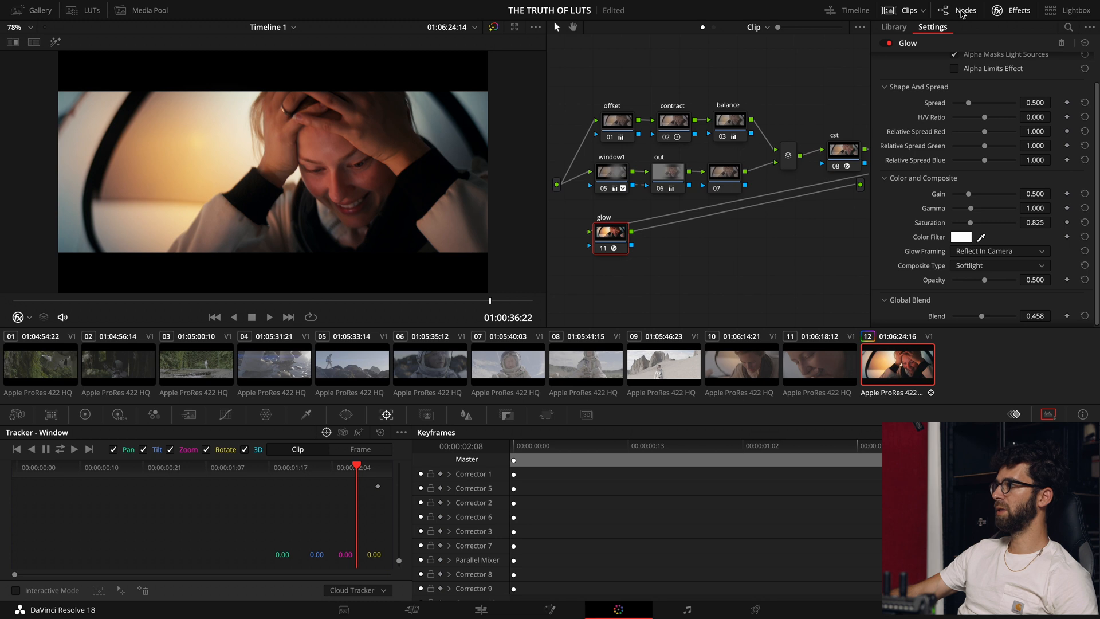
pyautogui.click(1009, 11)
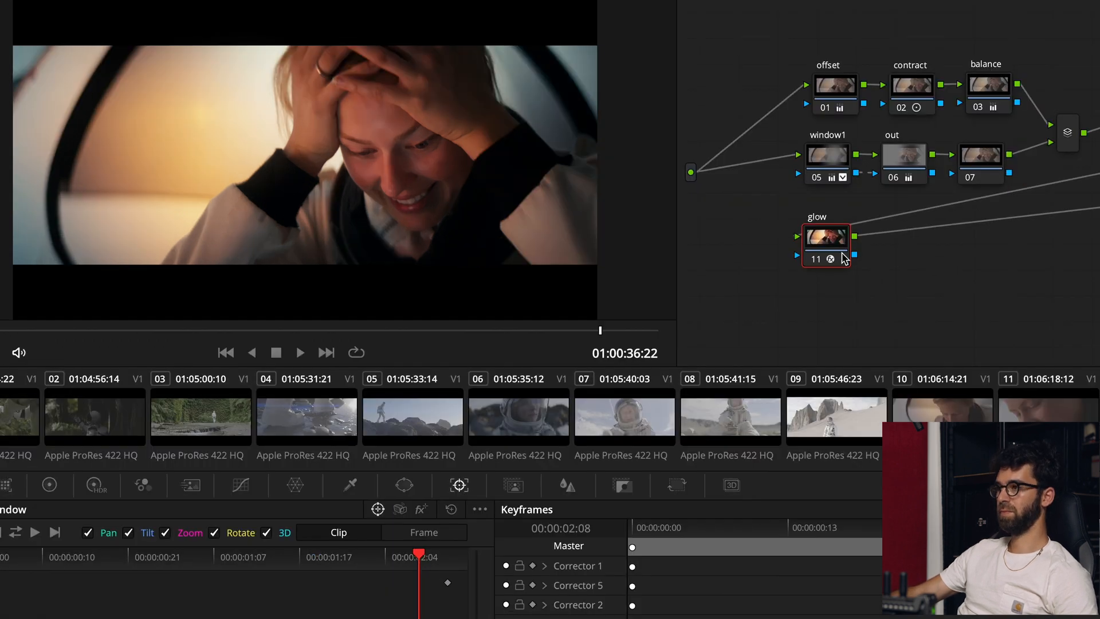
# Toggle the glow node off and on to compare the image with and without the glow.
pyautogui.hotkey('ctrl', 'd')
pyautogui.hotkey('ctrl', 'd')
pyautogui.hotkey('ctrl', 'd')
pyautogui.hotkey('ctrl', 'd')
pyautogui.hotkey('ctrl', 'd')
pyautogui.hotkey('ctrl', 'd')
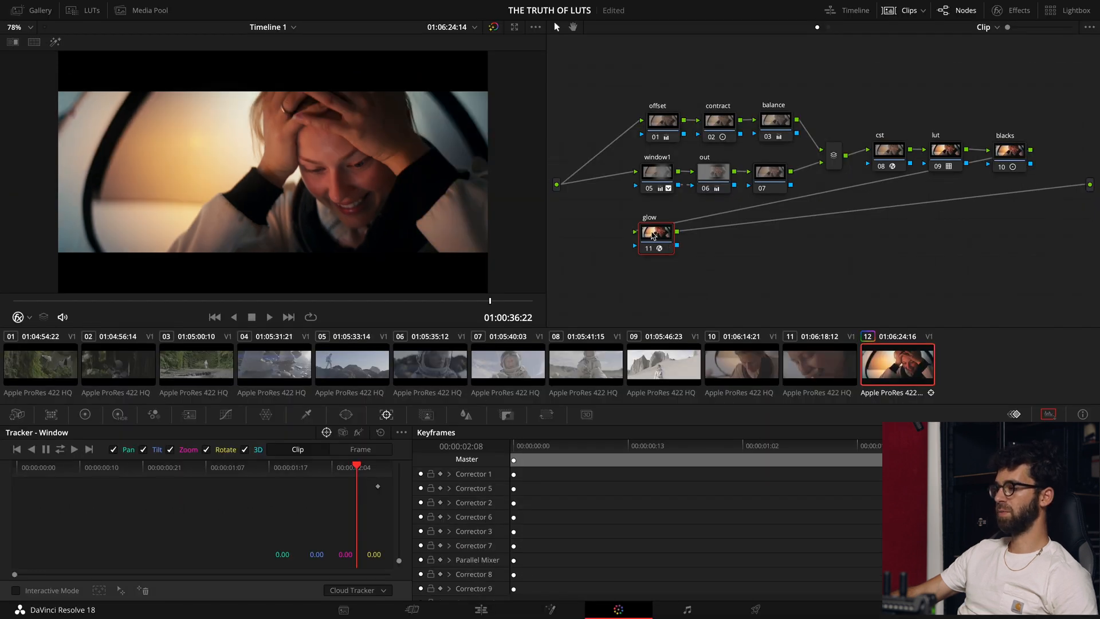
# Add a serial node after the glow node and label it grain.
pyautogui.hotkey('alt', 's')
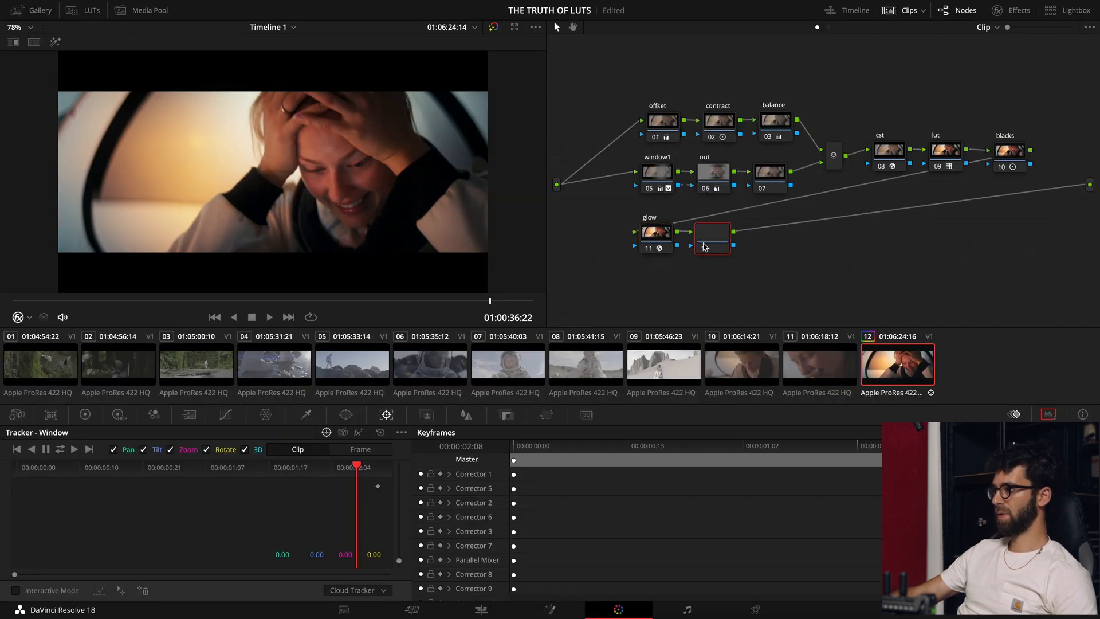
pyautogui.write('grain')
pyautogui.press('Return')
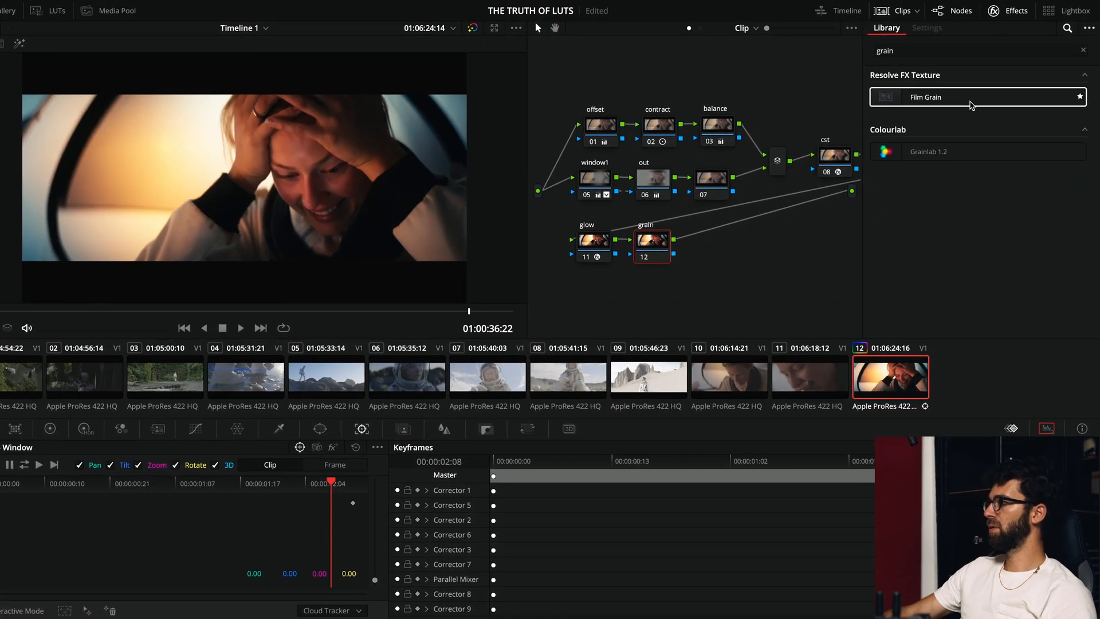
# Apply the Film Grain effect to the grain node and browse its film grain presets.
pyautogui.moveTo(973, 97); pyautogui.dragTo(673, 235)
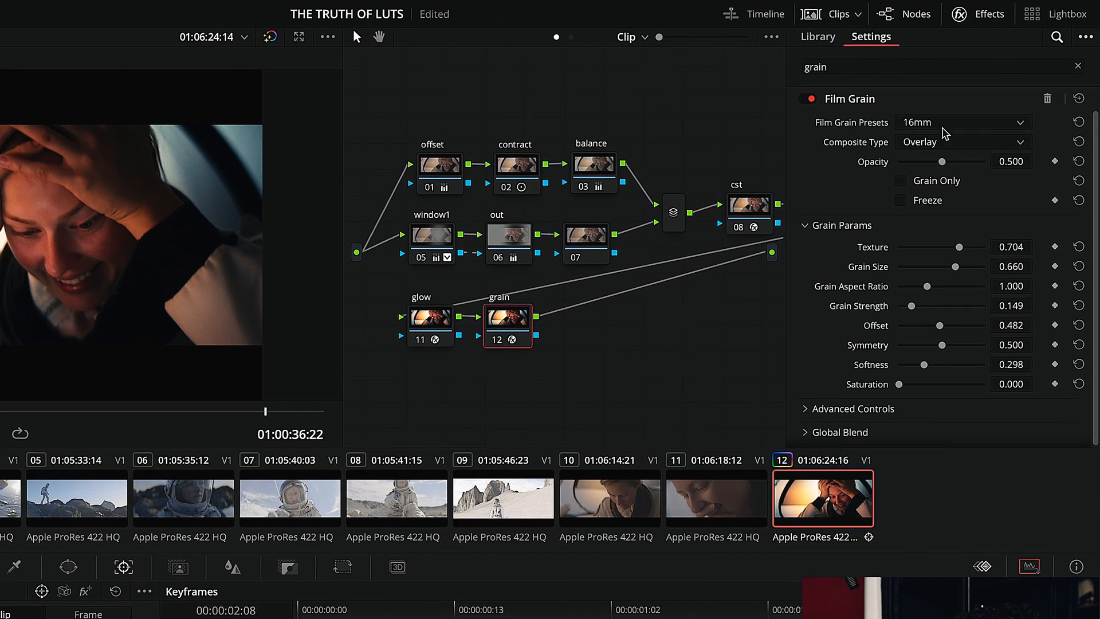
pyautogui.click(957, 113)
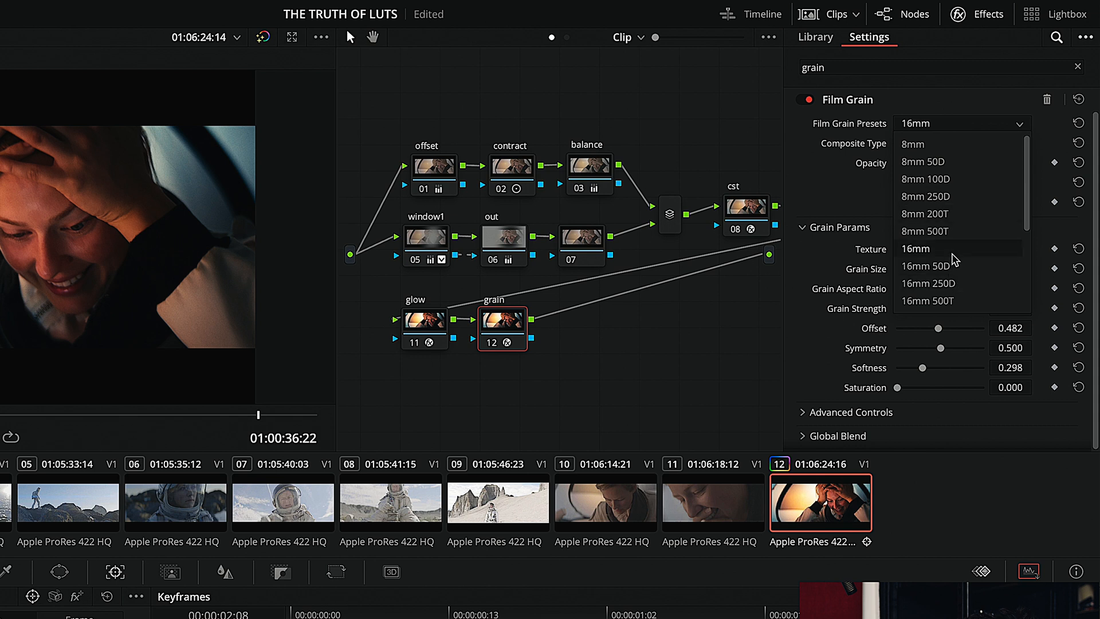
pyautogui.scroll(-3, 953, 252)
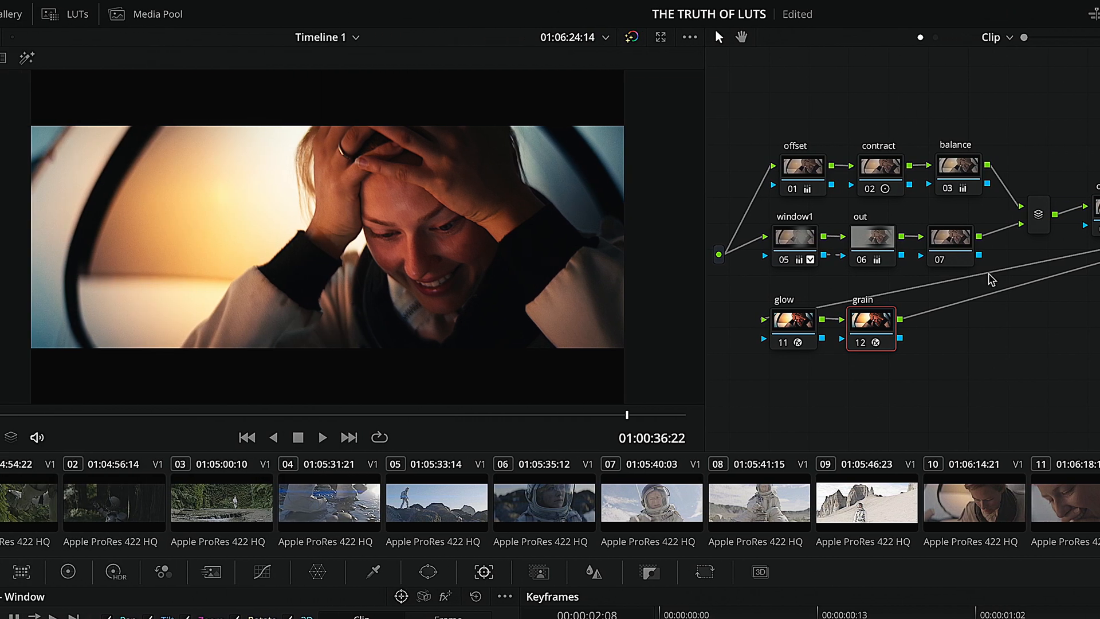
# Select the glow and grain nodes and toggle them off and on to compare their effect on the image.
pyautogui.scroll(8, 408, 308)
pyautogui.moveTo(556, 250); pyautogui.dragTo(357, 353)
pyautogui.hotkey('ctrl', 'd')
pyautogui.hotkey('ctrl', 'd')
pyautogui.hotkey('ctrl', 'd')
pyautogui.hotkey('ctrl', 'd')
pyautogui.hotkey('ctrl', 'd')
pyautogui.hotkey('ctrl', 'd')
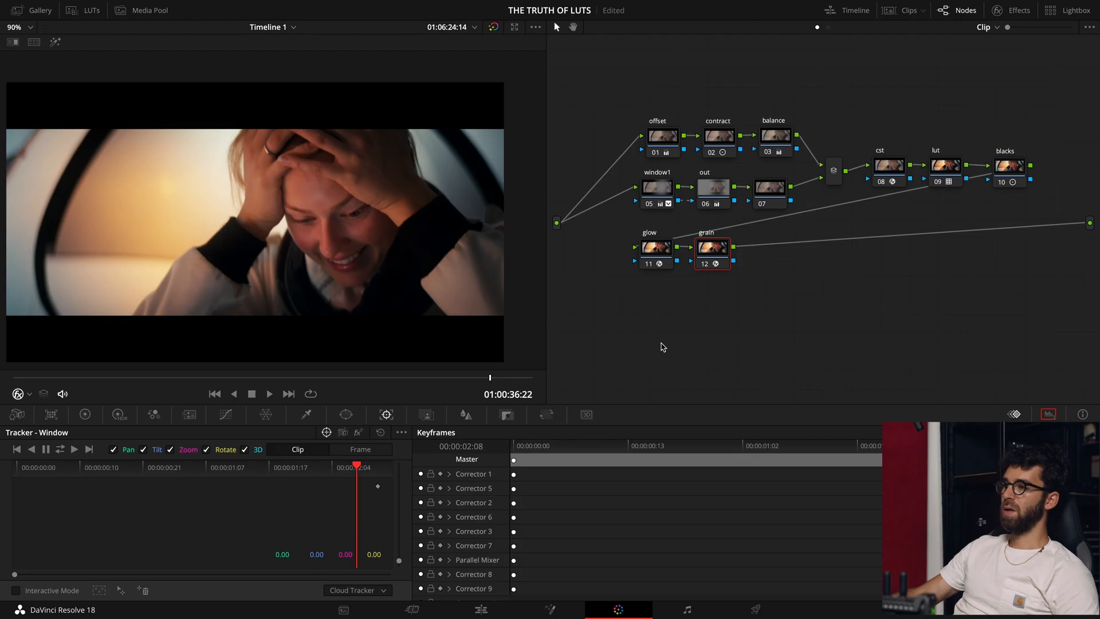